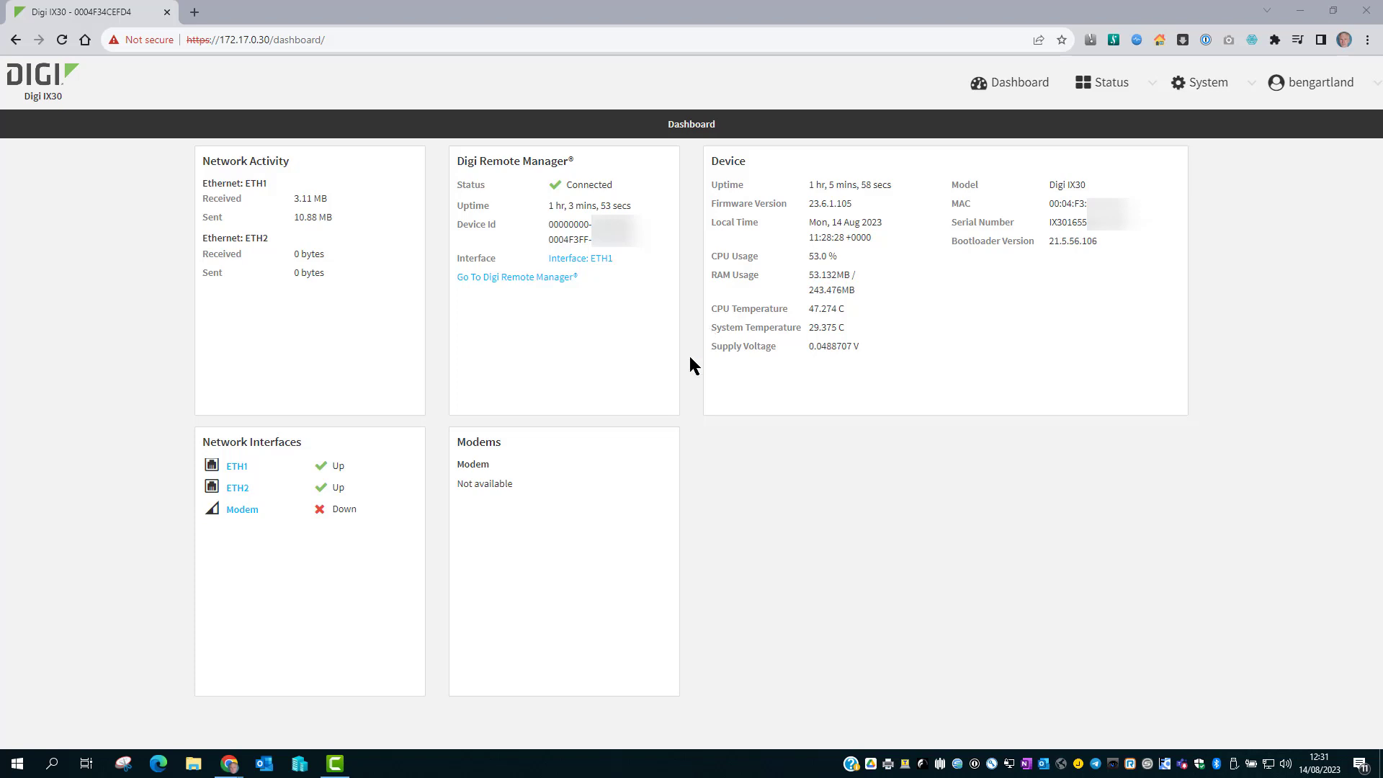
Go to Device Configuration and expand the Serial Port 1 settings.
{"action": "left_click", "coordinate": [1194, 87]}
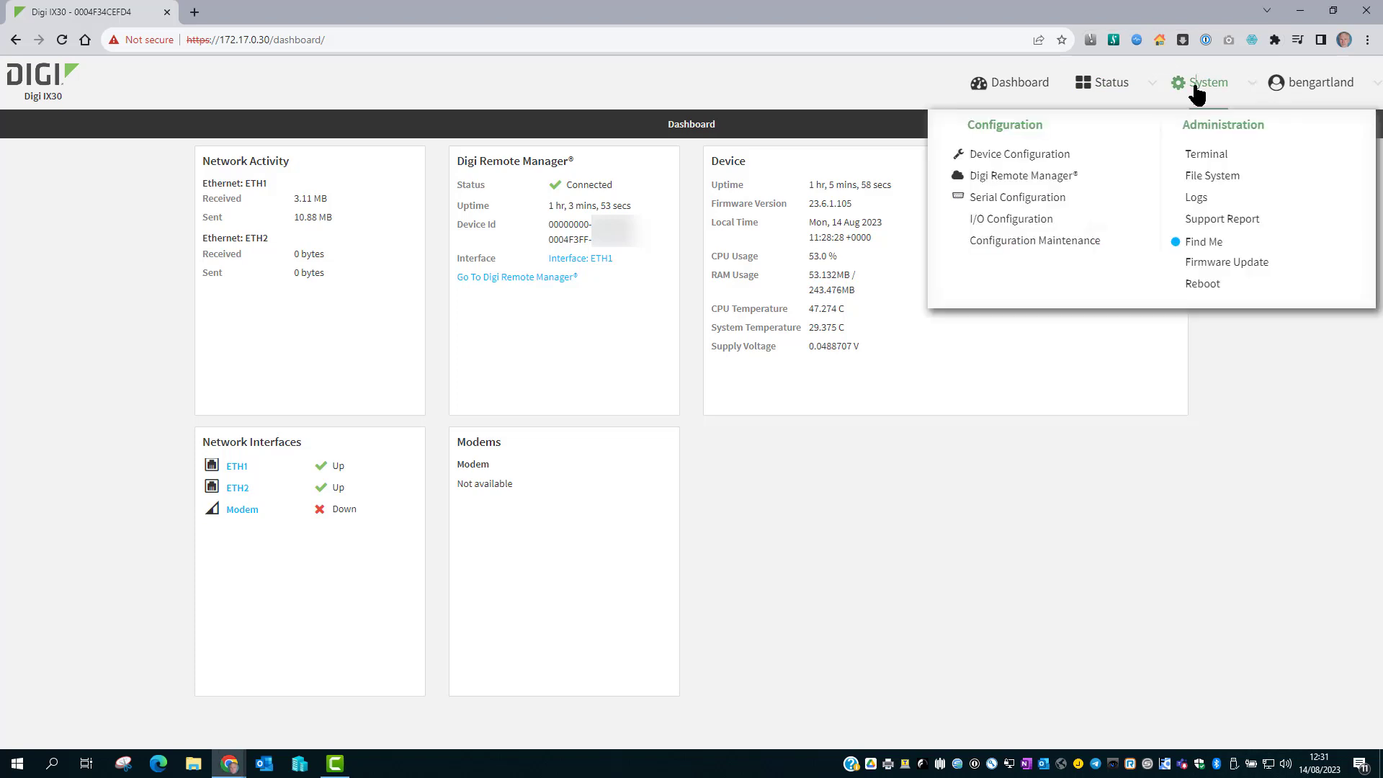
{"action": "left_click", "coordinate": [1021, 156]}
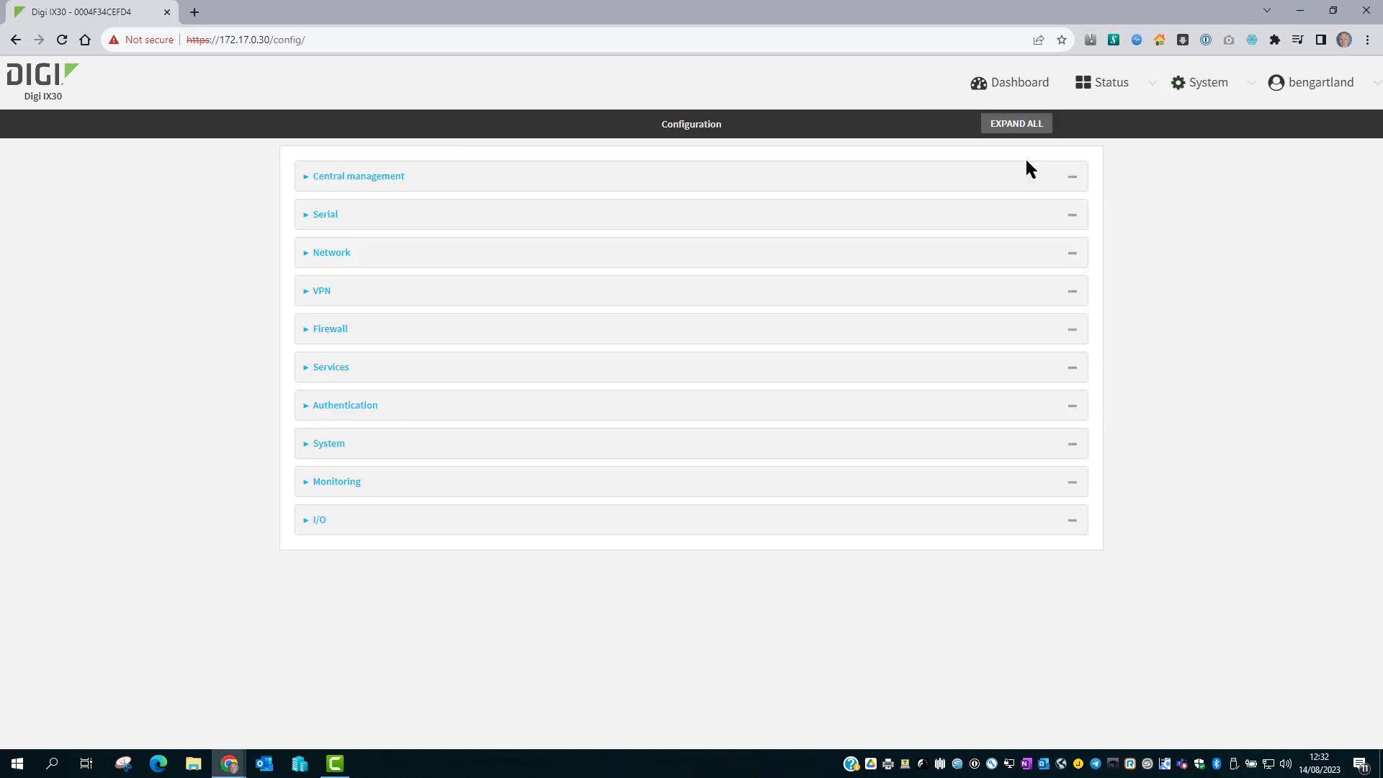
{"action": "left_click", "coordinate": [997, 224]}
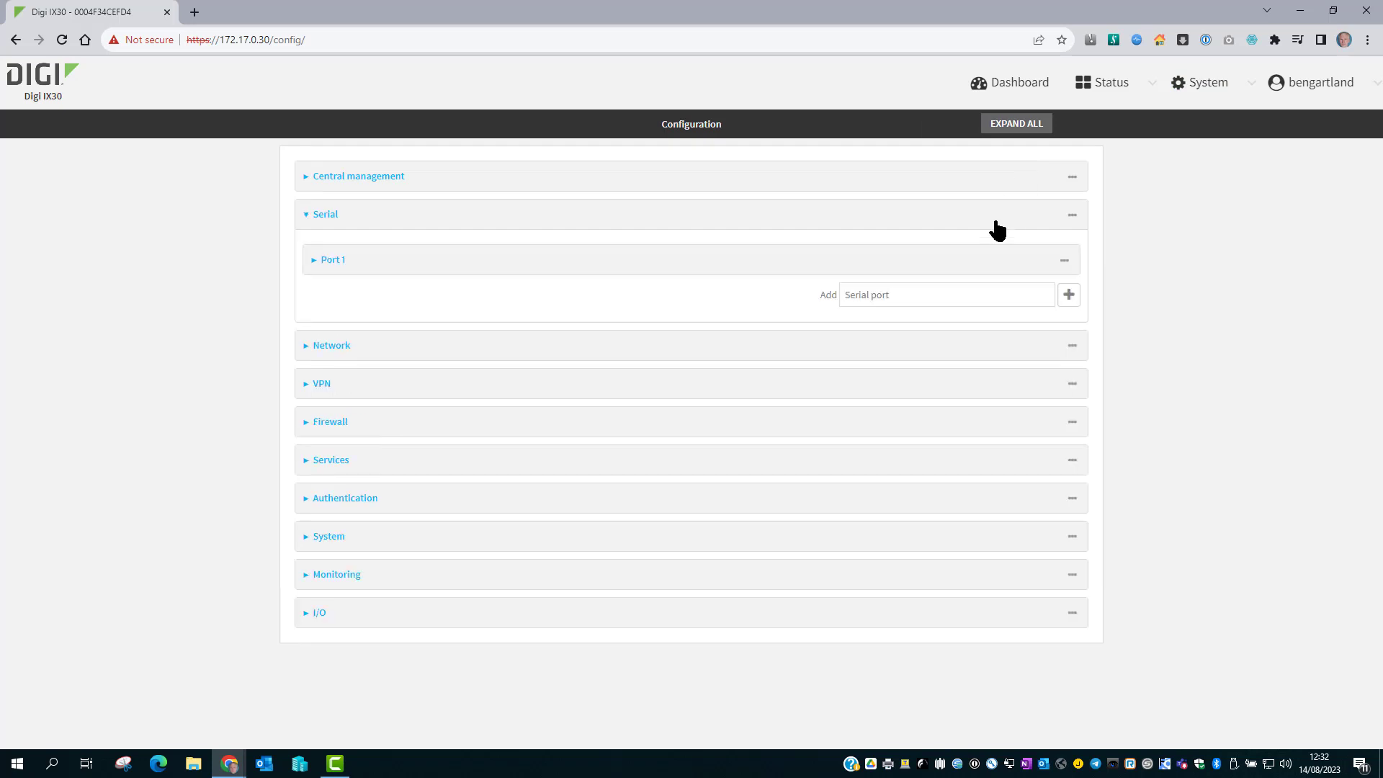
{"action": "left_click", "coordinate": [984, 257]}
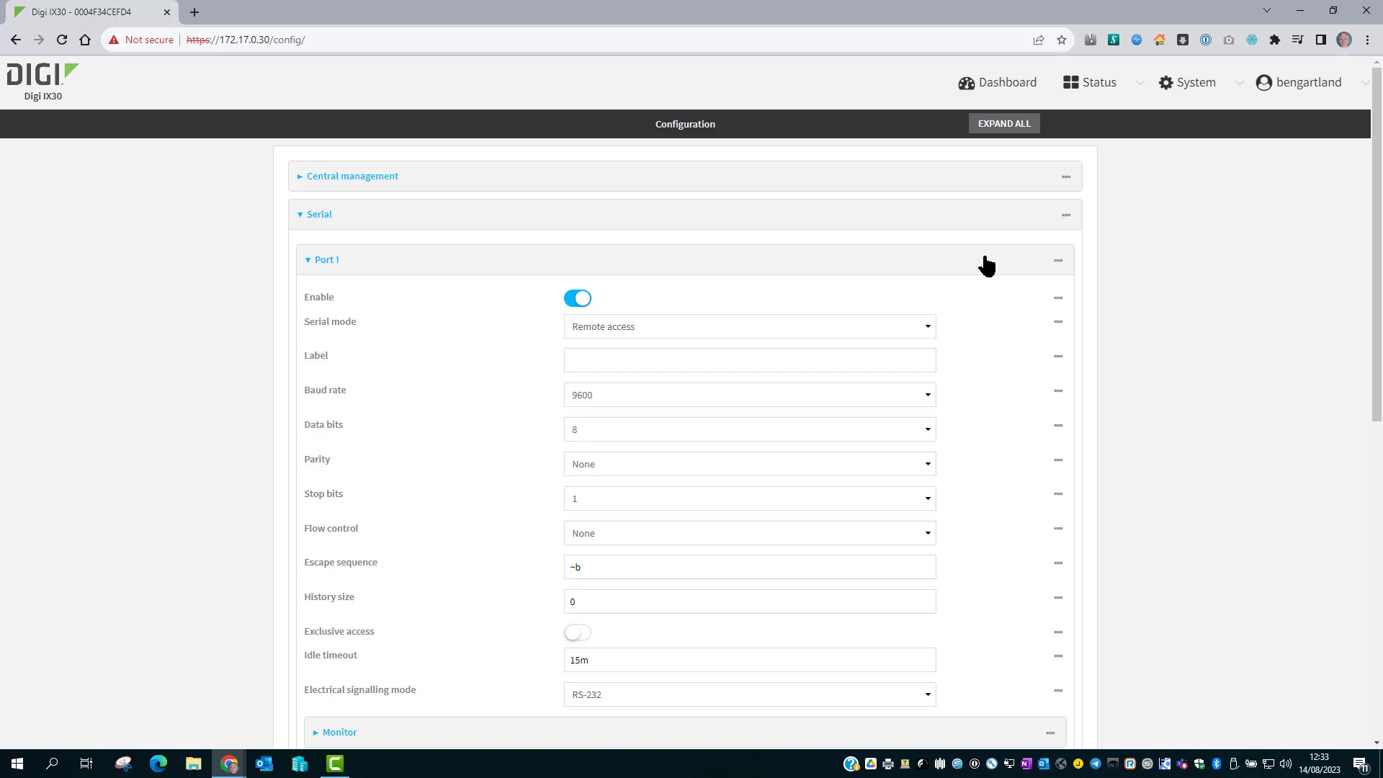
Keep Remote access mode, label Port 1 'WR44' and set its baud rate to 115200.
{"action": "left_click", "coordinate": [920, 327]}
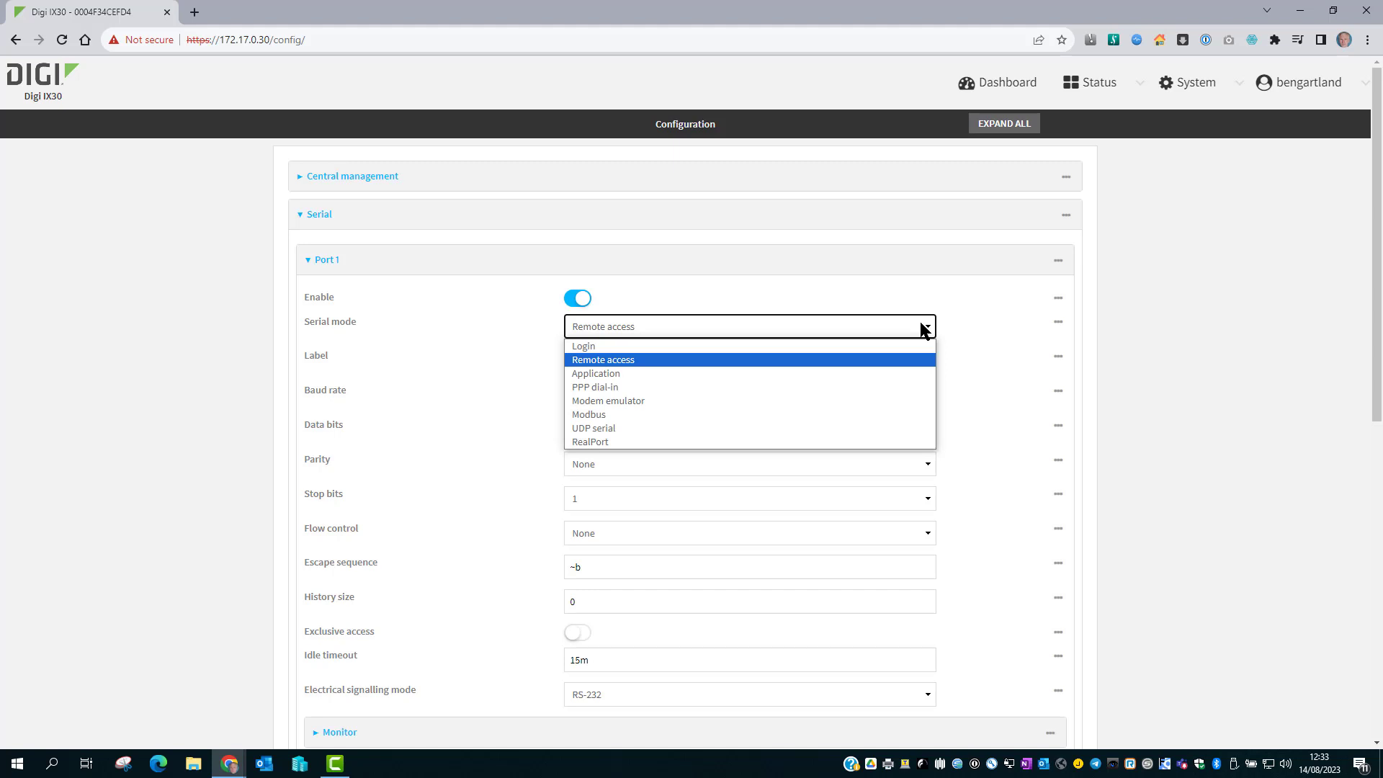
{"action": "left_click", "coordinate": [921, 327]}
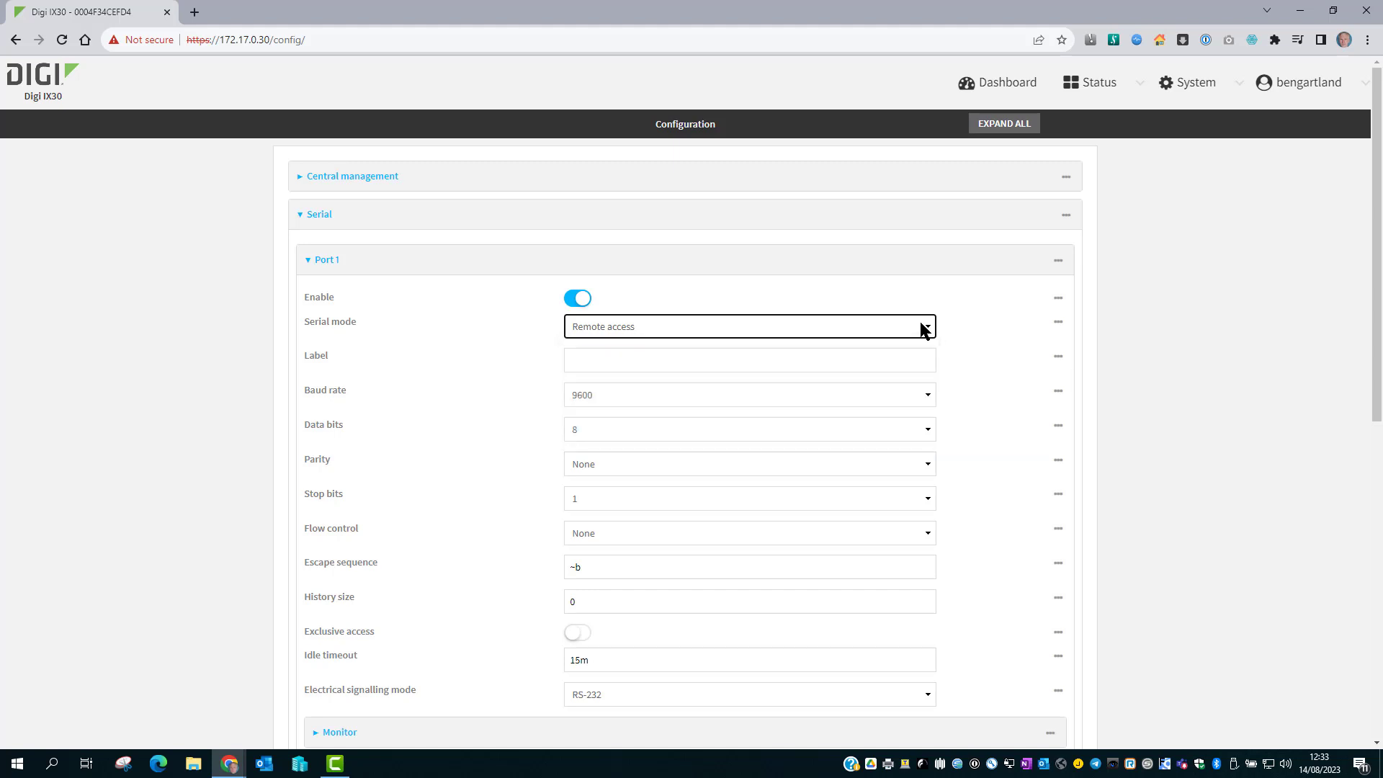
{"action": "left_click", "coordinate": [895, 362]}
{"action": "type", "text": "WR44"}
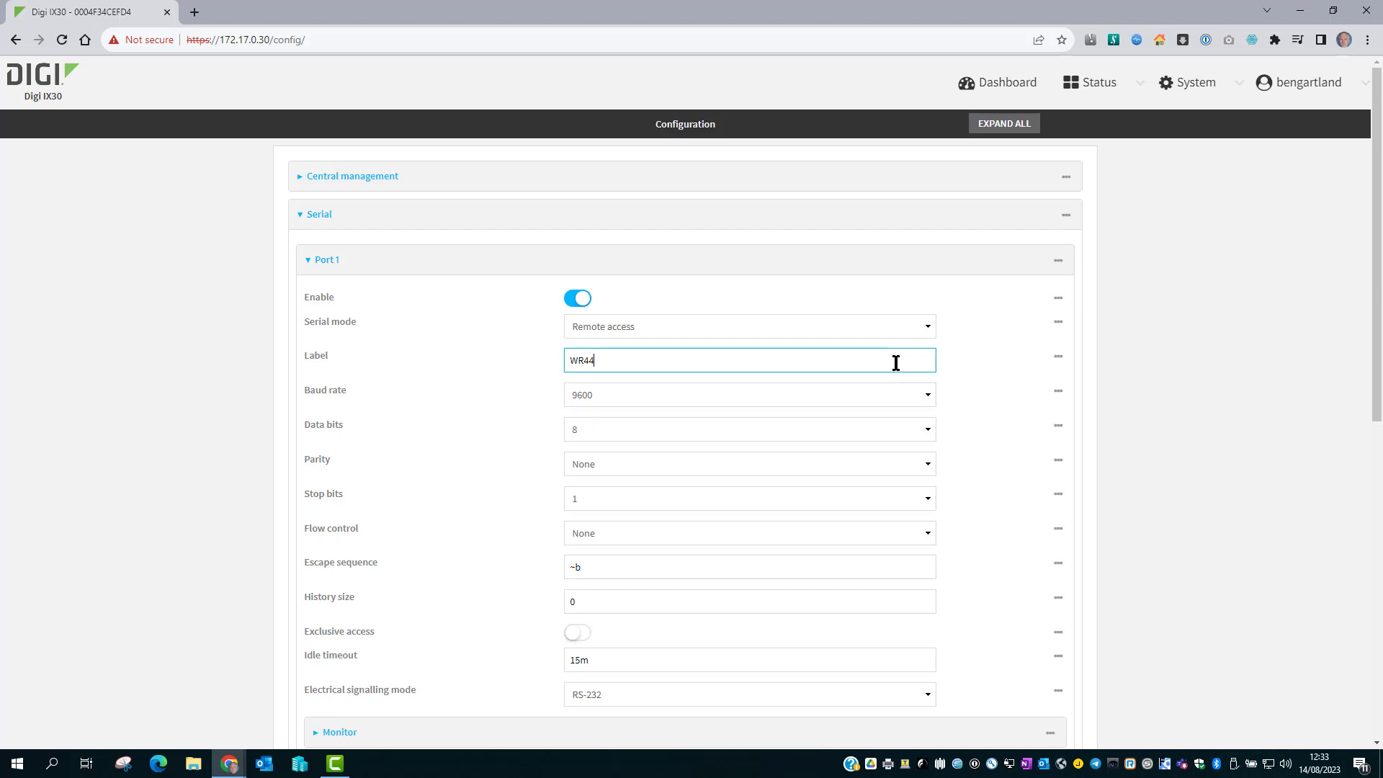
{"action": "left_click", "coordinate": [793, 398]}
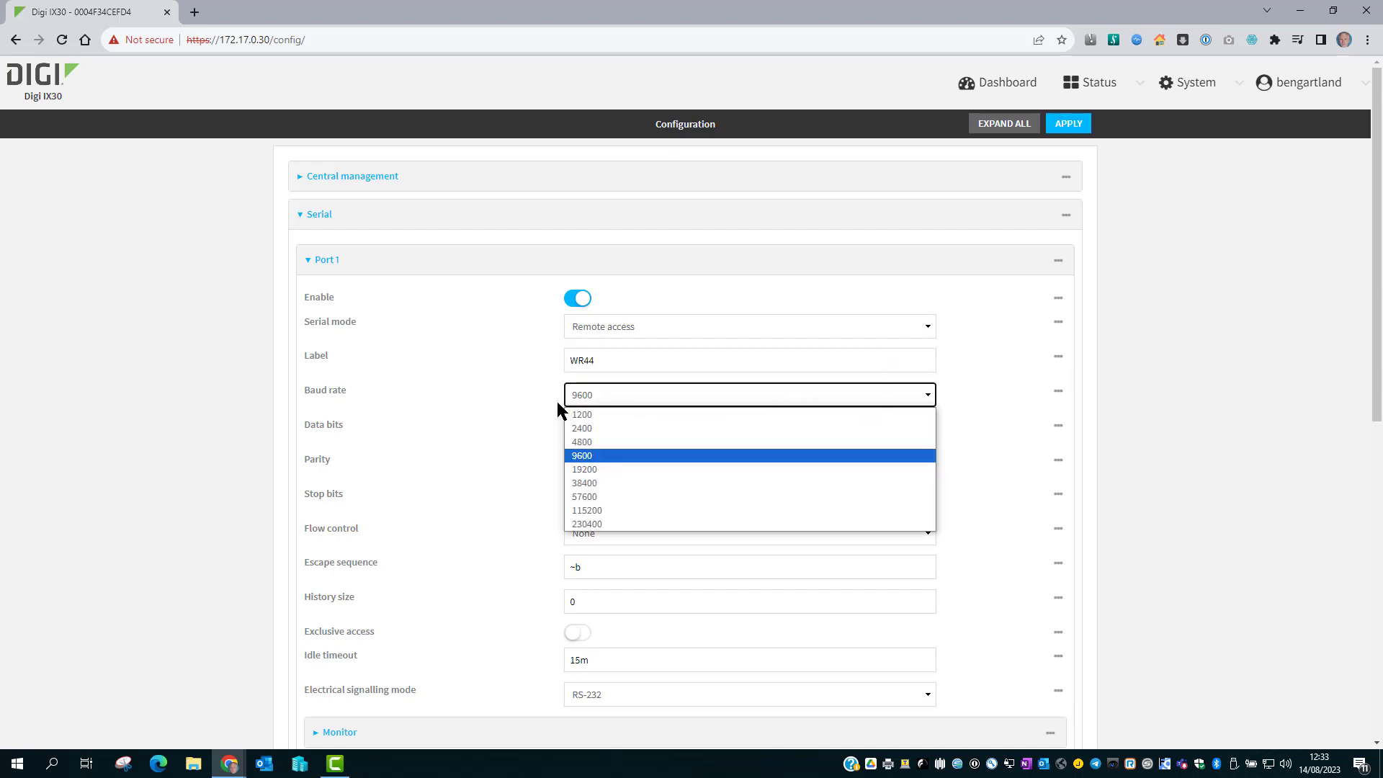
{"action": "left_click", "coordinate": [644, 511]}
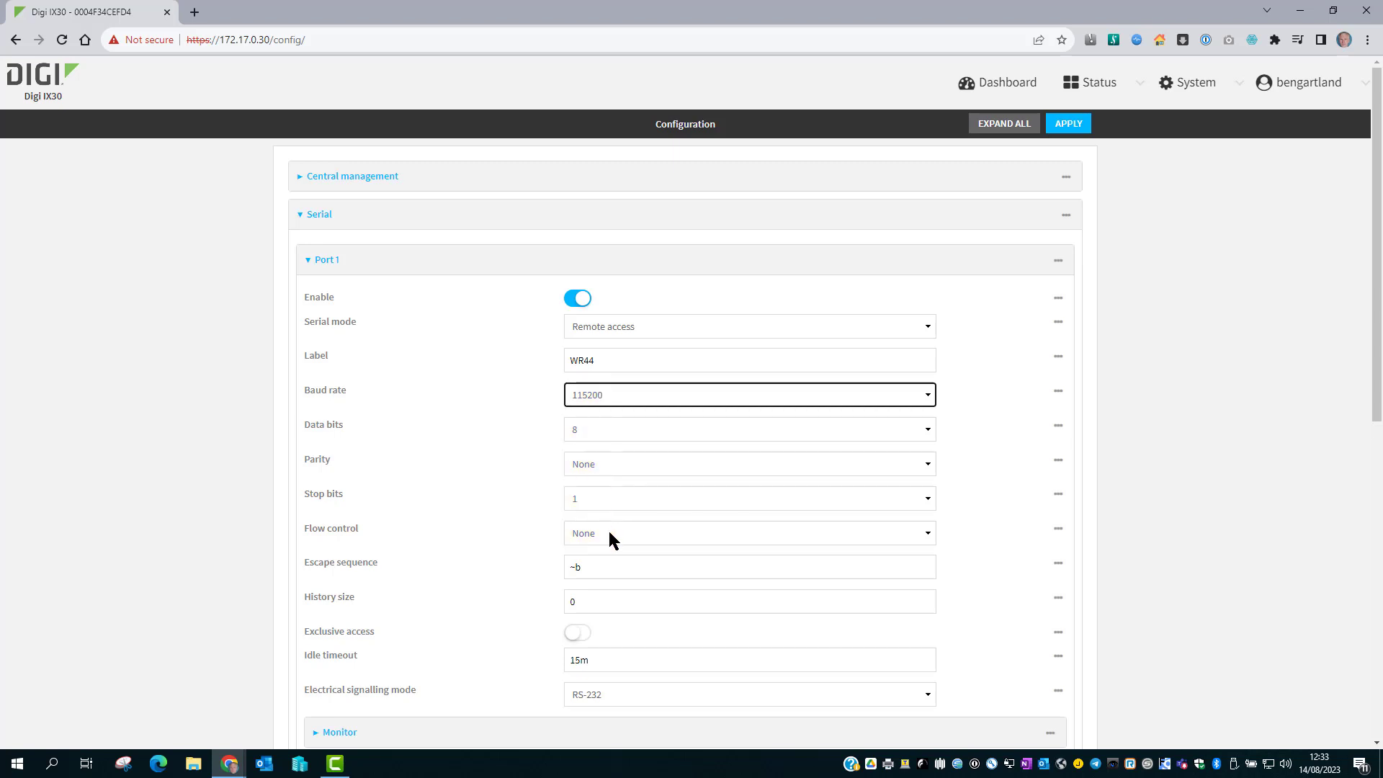
Clear the ~b escape sequence and the 15m idle timeout, keeping RS-232 signalling.
{"action": "left_click", "coordinate": [592, 569]}
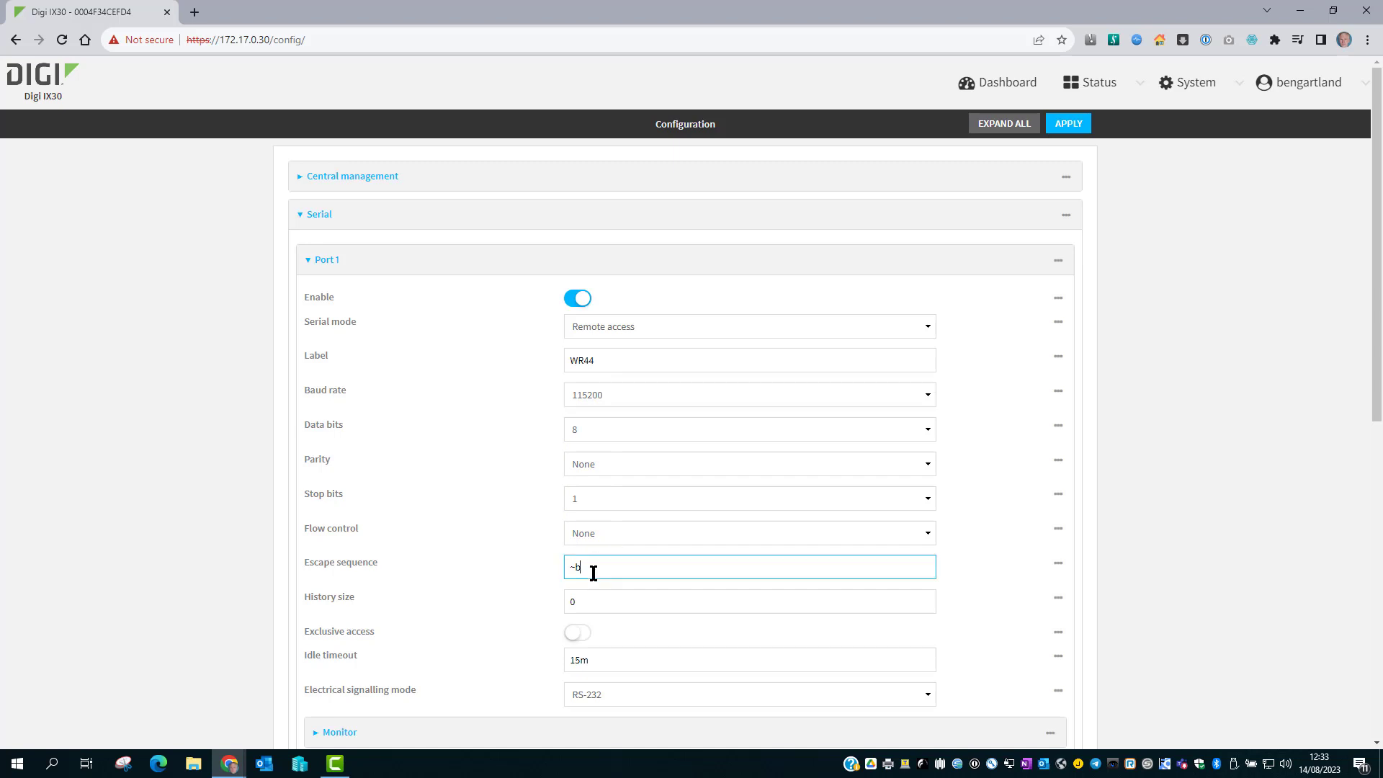
{"action": "left_click_drag", "start_coordinate": [593, 572], "coordinate": [548, 581]}
{"action": "key", "text": "BackSpace"}
{"action": "left_click", "coordinate": [546, 574]}
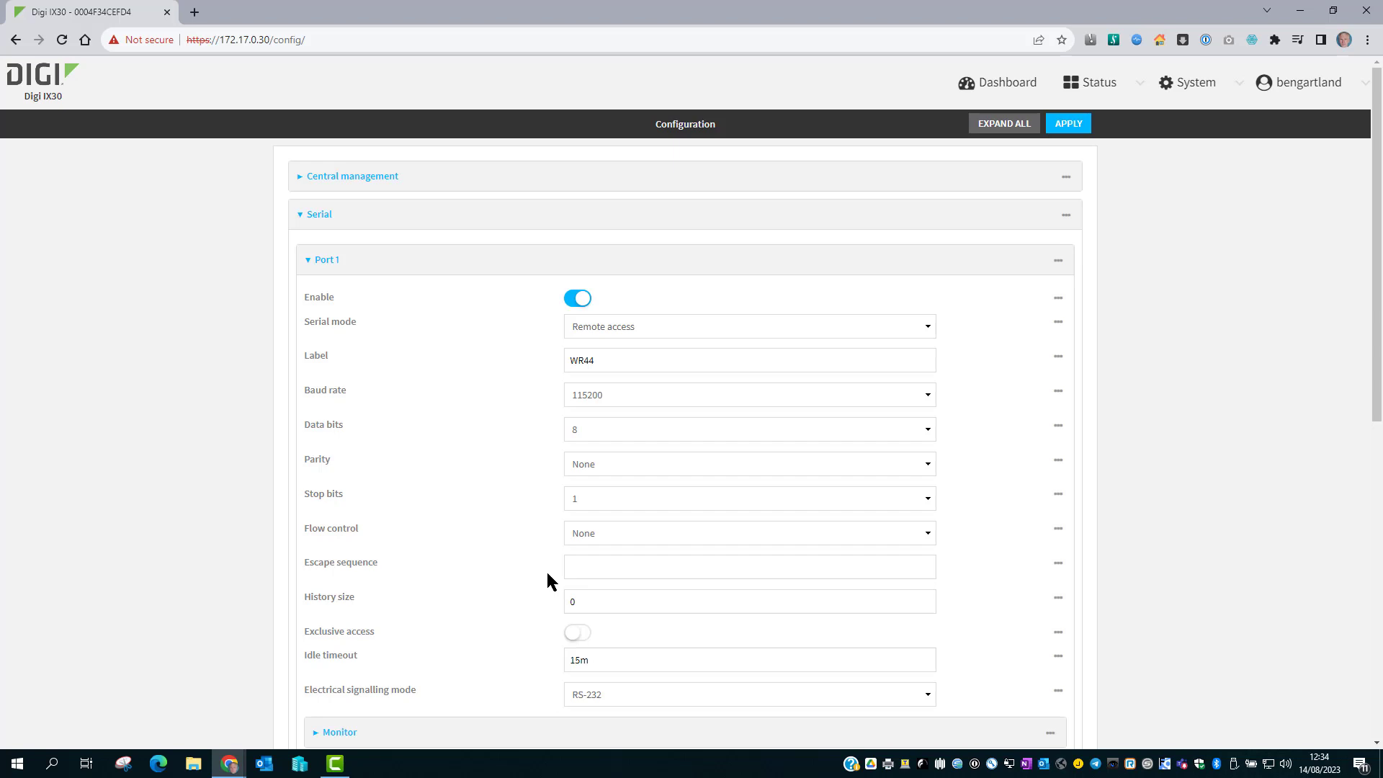
{"action": "left_click_drag", "start_coordinate": [608, 657], "coordinate": [542, 661]}
{"action": "key", "text": "BackSpace"}
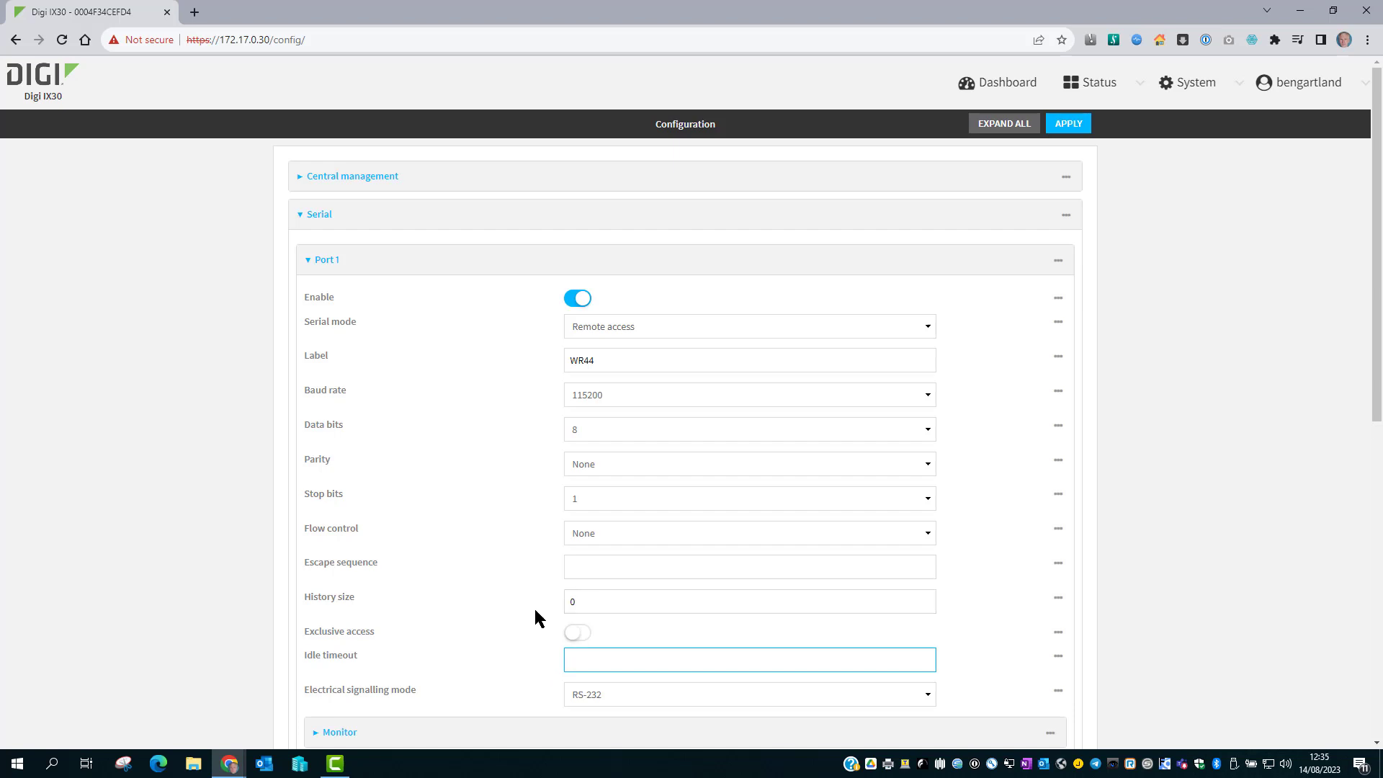
{"action": "left_click", "coordinate": [682, 700]}
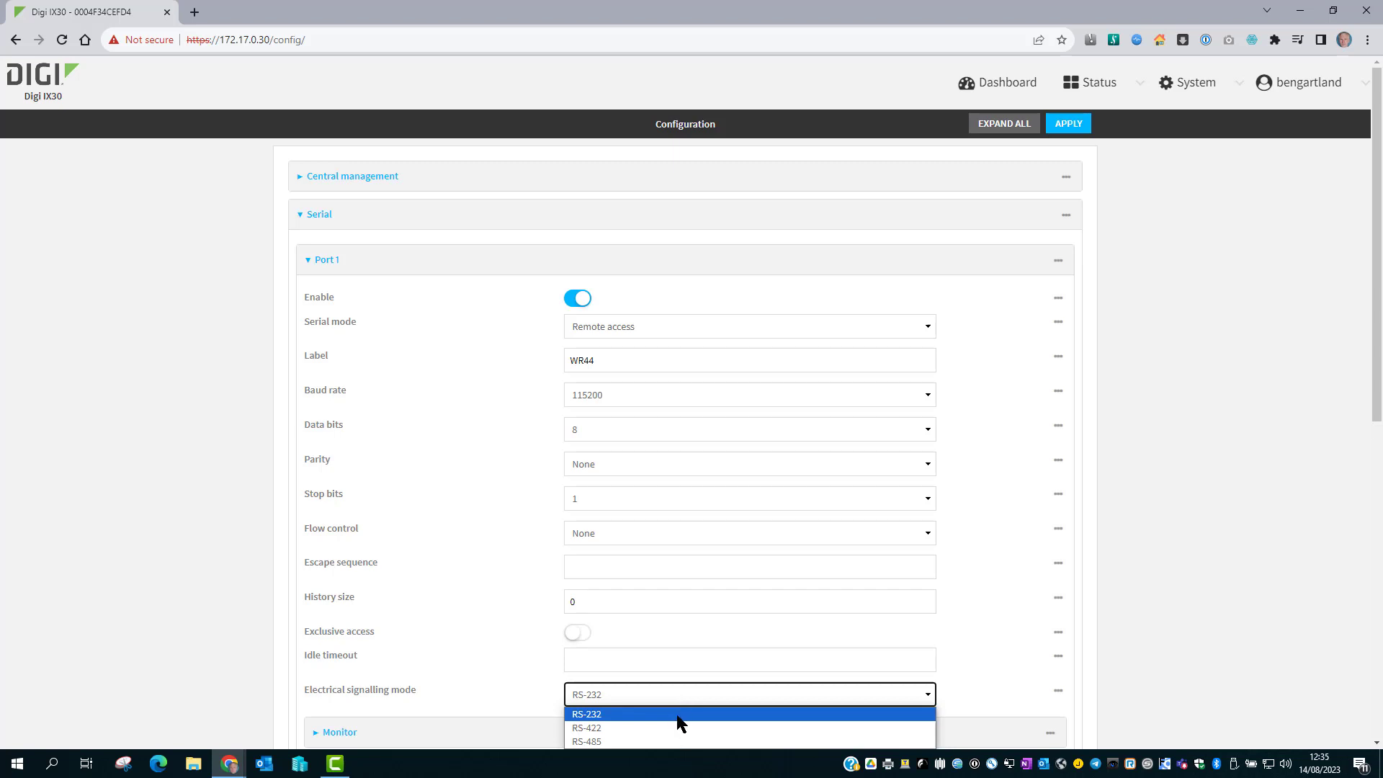
{"action": "left_click", "coordinate": [677, 715]}
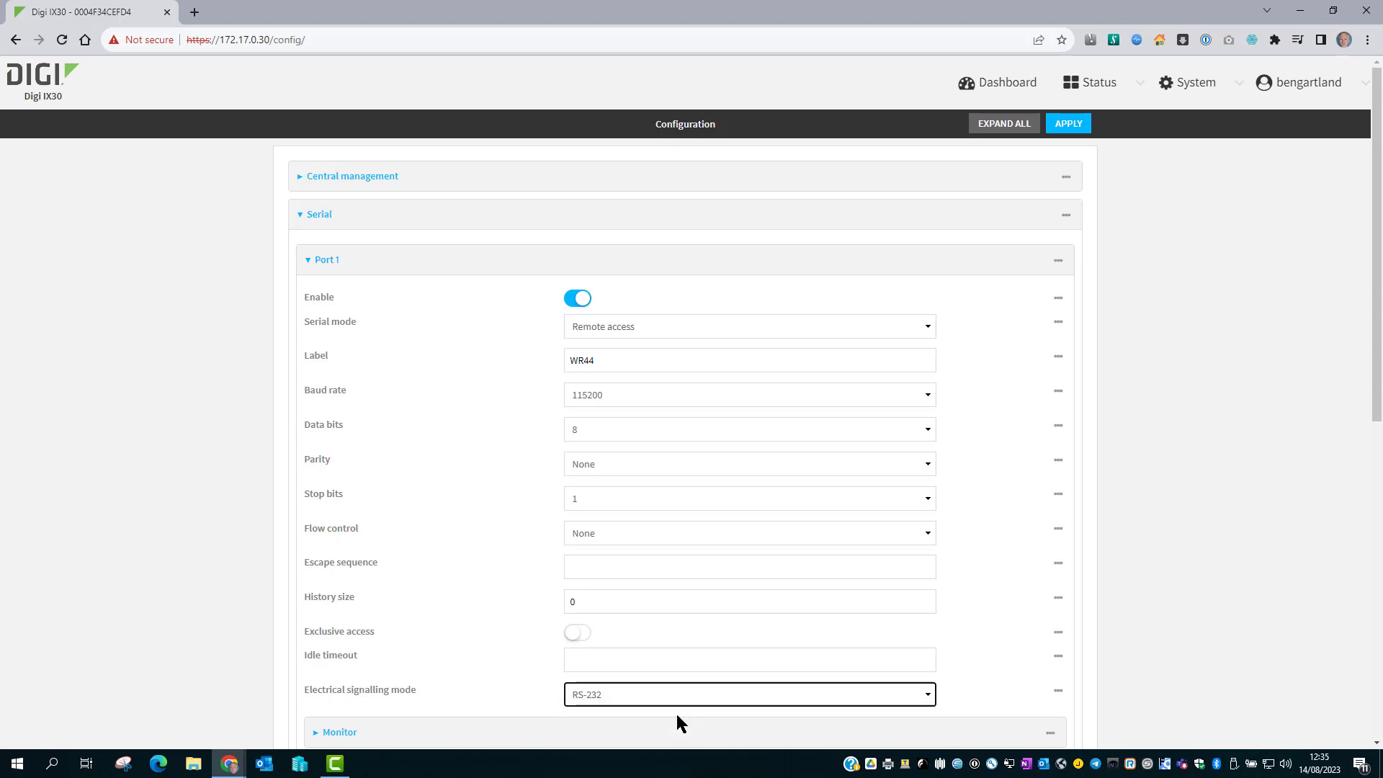
Expand Port 1's TCP connection settings (port 4001) and review the connection type options.
{"action": "scroll", "coordinate": [677, 713], "scroll_direction": "down", "scroll_amount": 8}
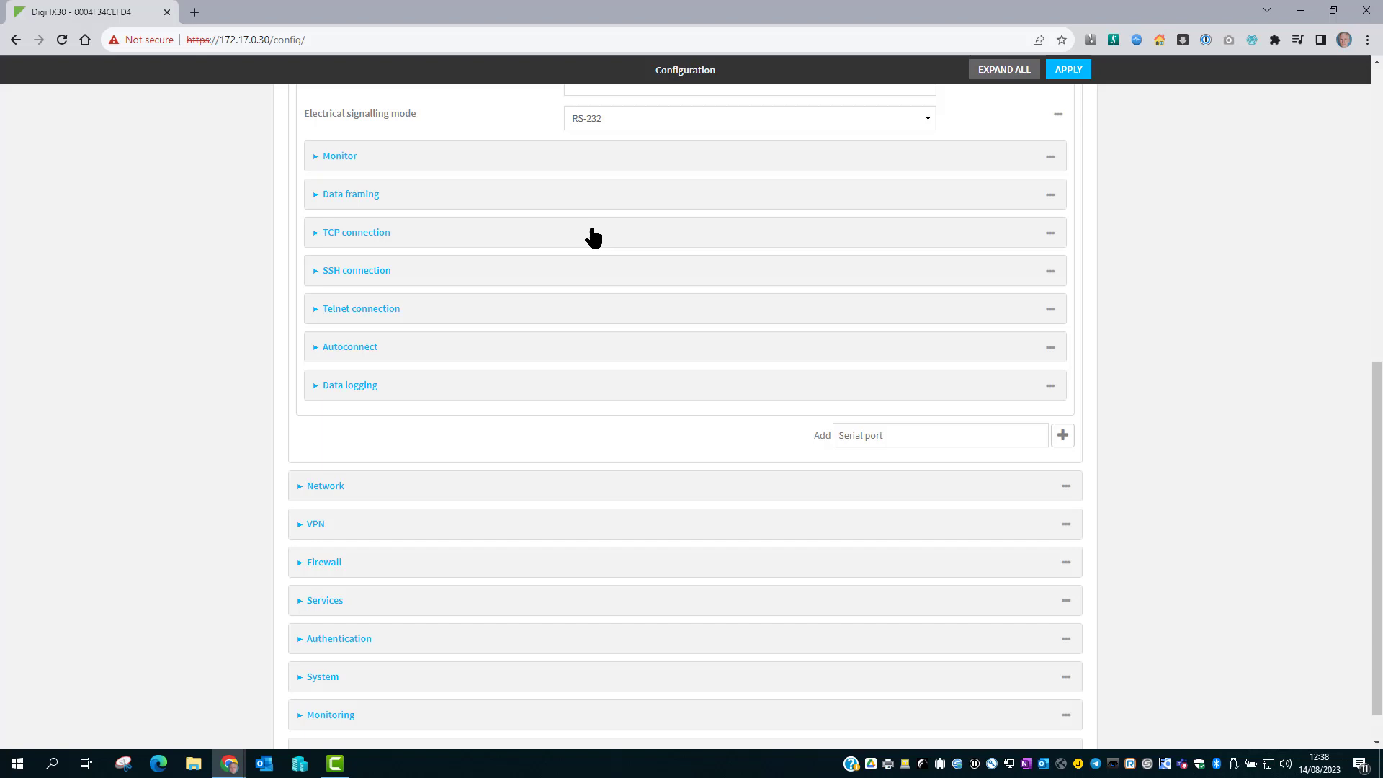
{"action": "left_click", "coordinate": [592, 233]}
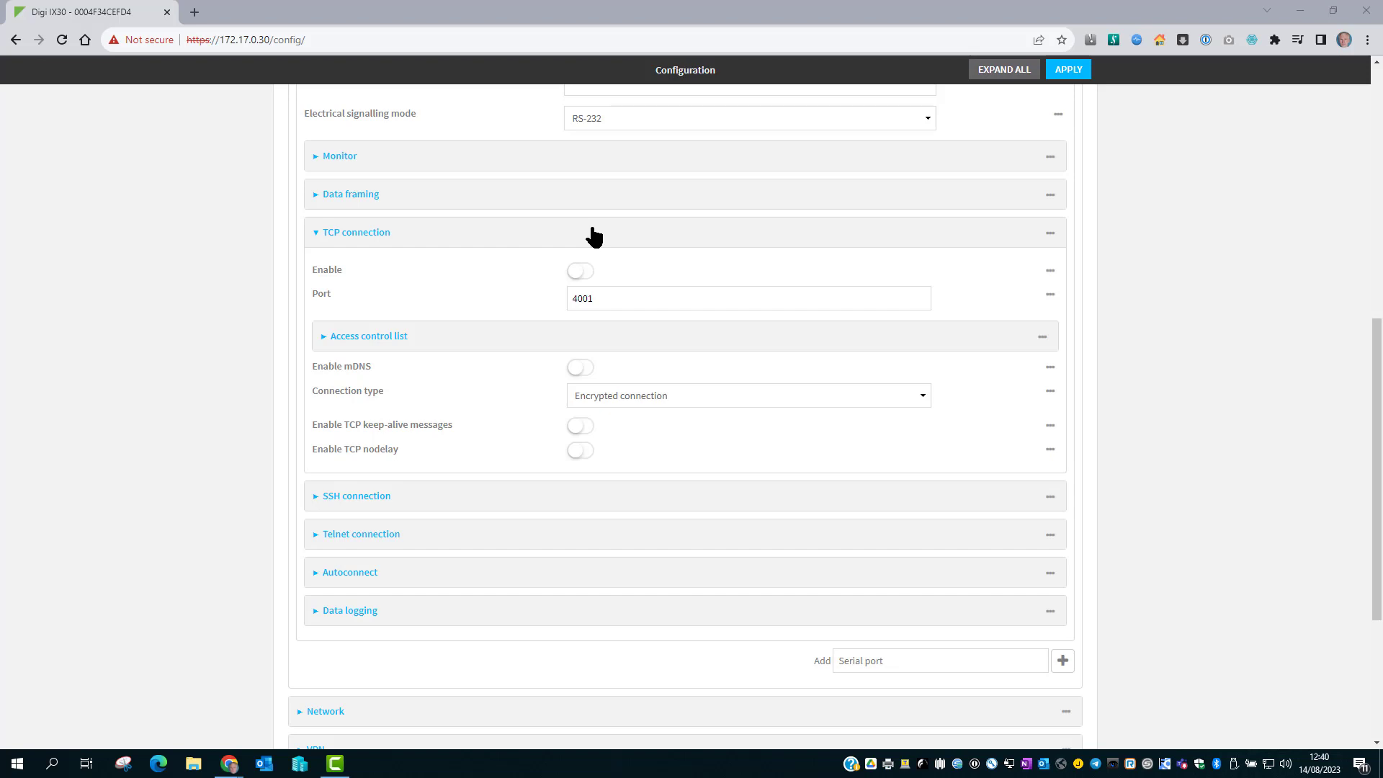
{"action": "left_click", "coordinate": [664, 396]}
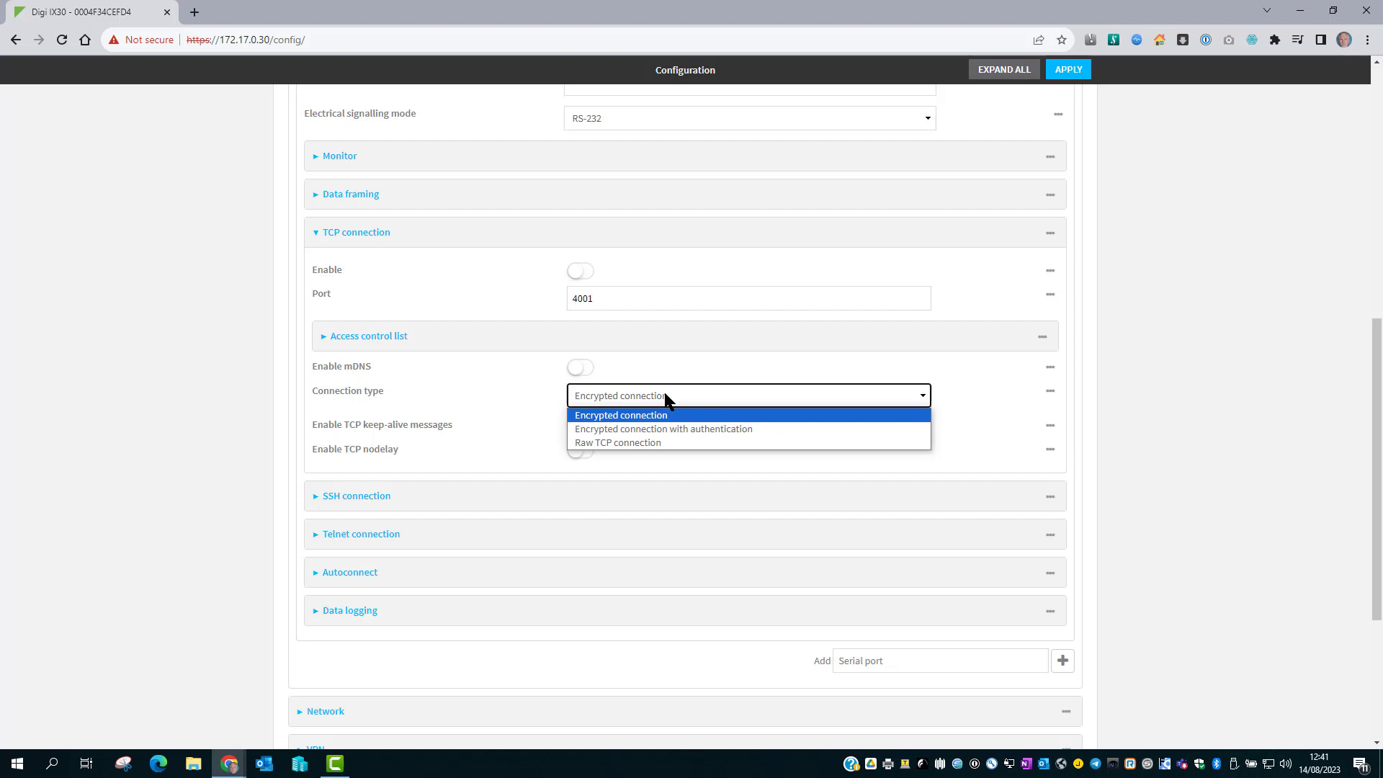
Browse Port 1's SSH, Telnet and Autoconnect sections, reviewing the outbound connection type options.
{"action": "left_click", "coordinate": [640, 236]}
{"action": "left_click", "coordinate": [643, 278]}
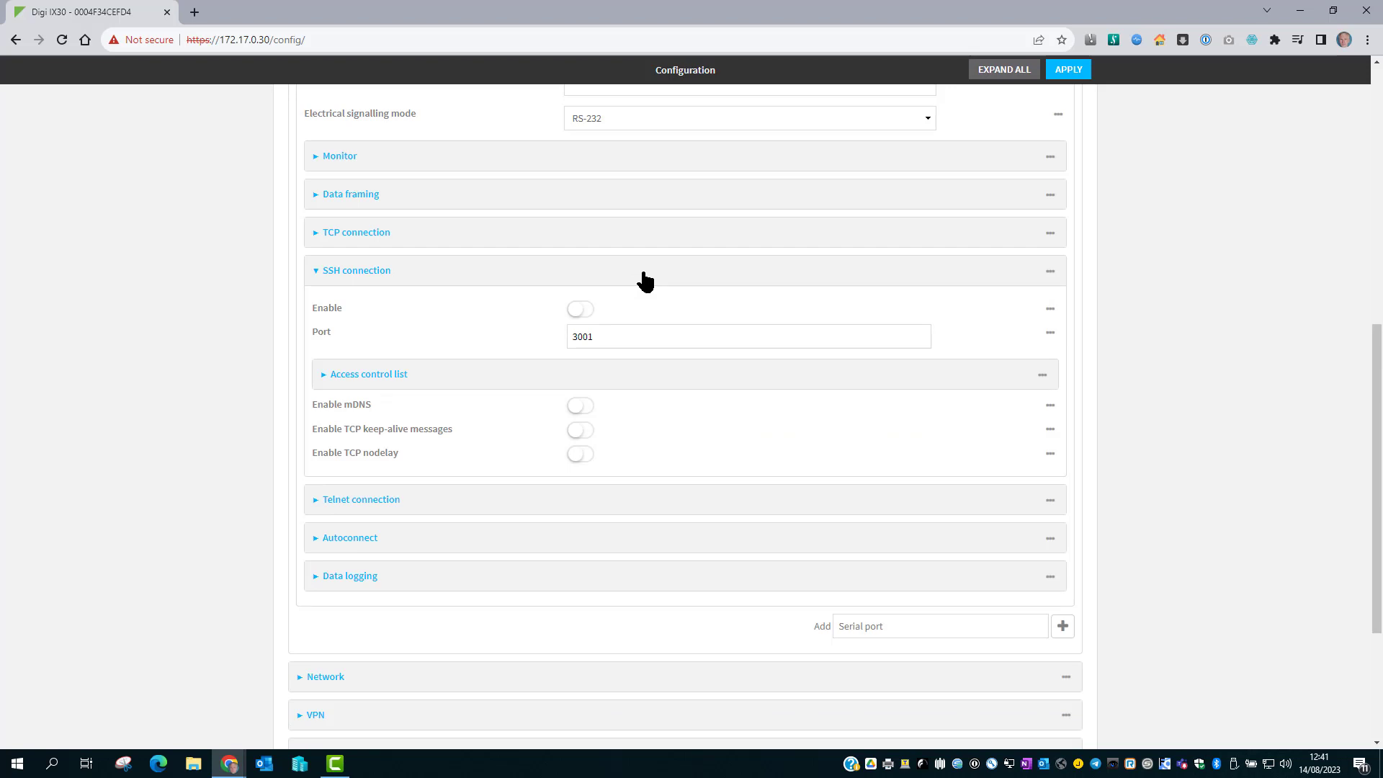
{"action": "left_click", "coordinate": [586, 277]}
{"action": "left_click", "coordinate": [593, 315]}
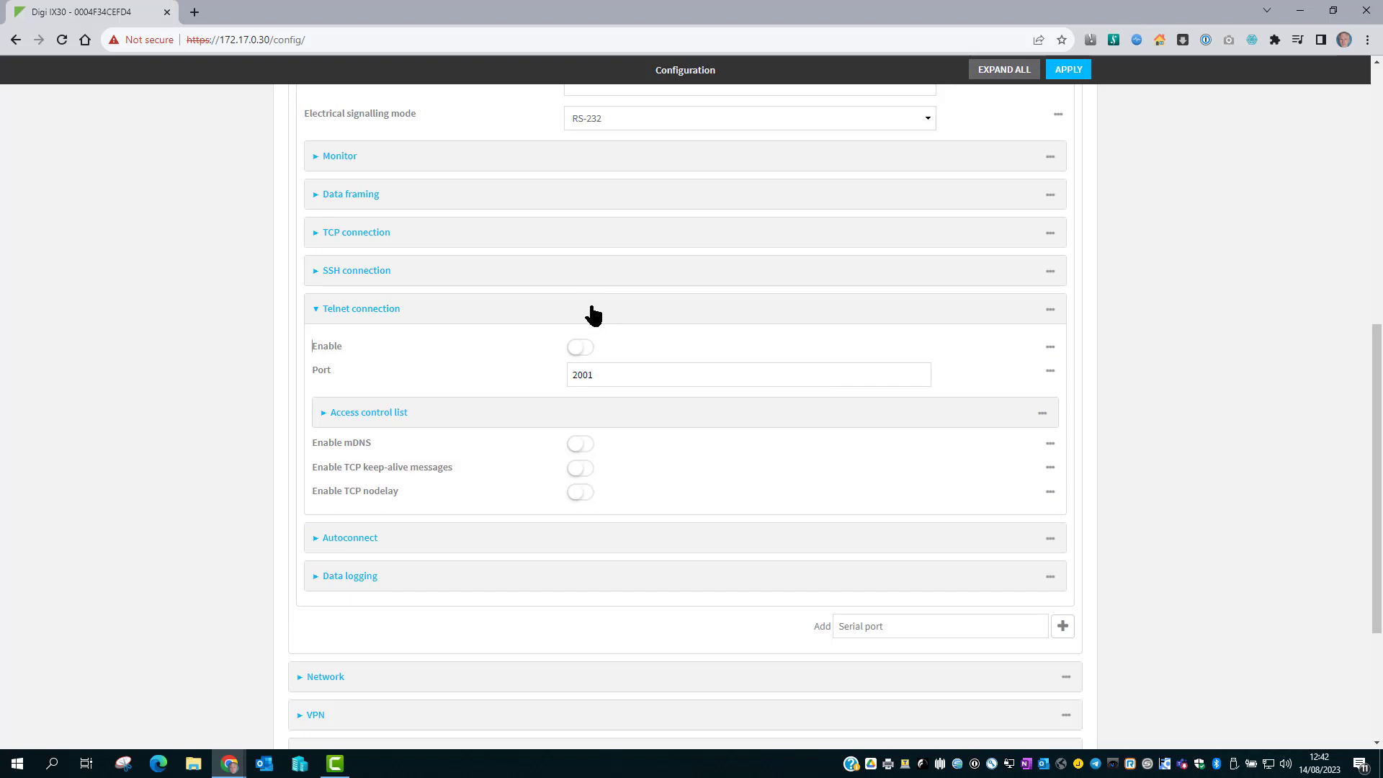
{"action": "left_click", "coordinate": [592, 315]}
{"action": "left_click", "coordinate": [597, 352]}
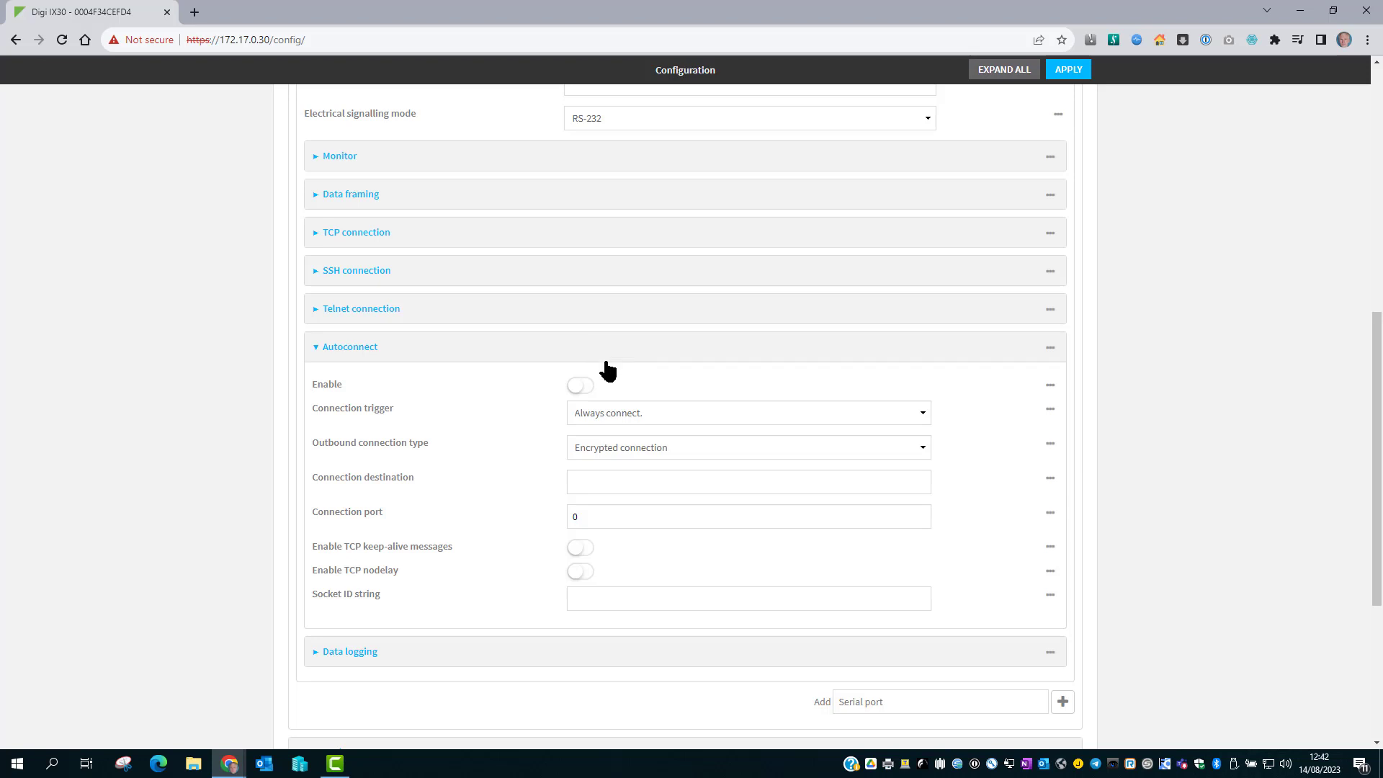
{"action": "left_click", "coordinate": [698, 447]}
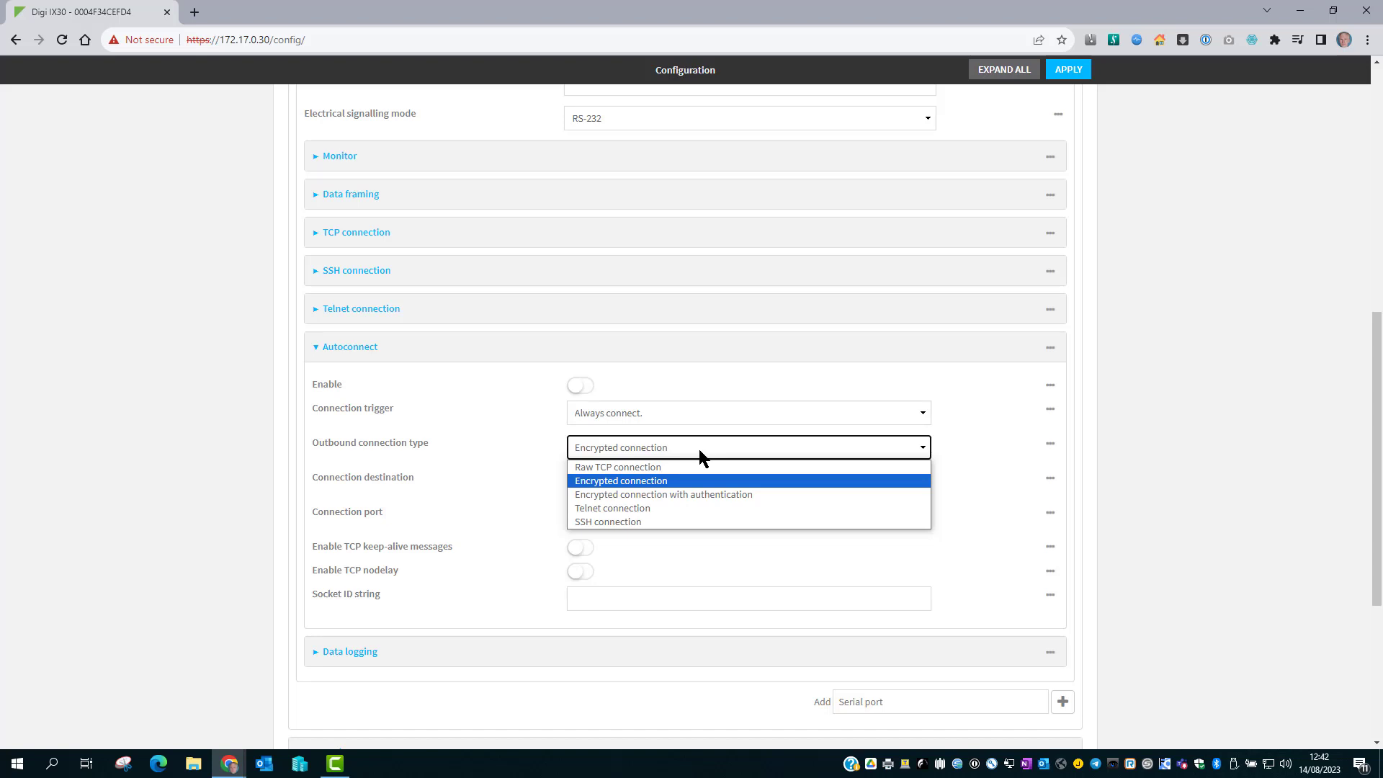
{"action": "left_click", "coordinate": [656, 349]}
Show Port 1's SSH connection on port 3001 and confirm its IPv4, IPv6, Interfaces and Zones lists are empty.
{"action": "left_click", "coordinate": [647, 280]}
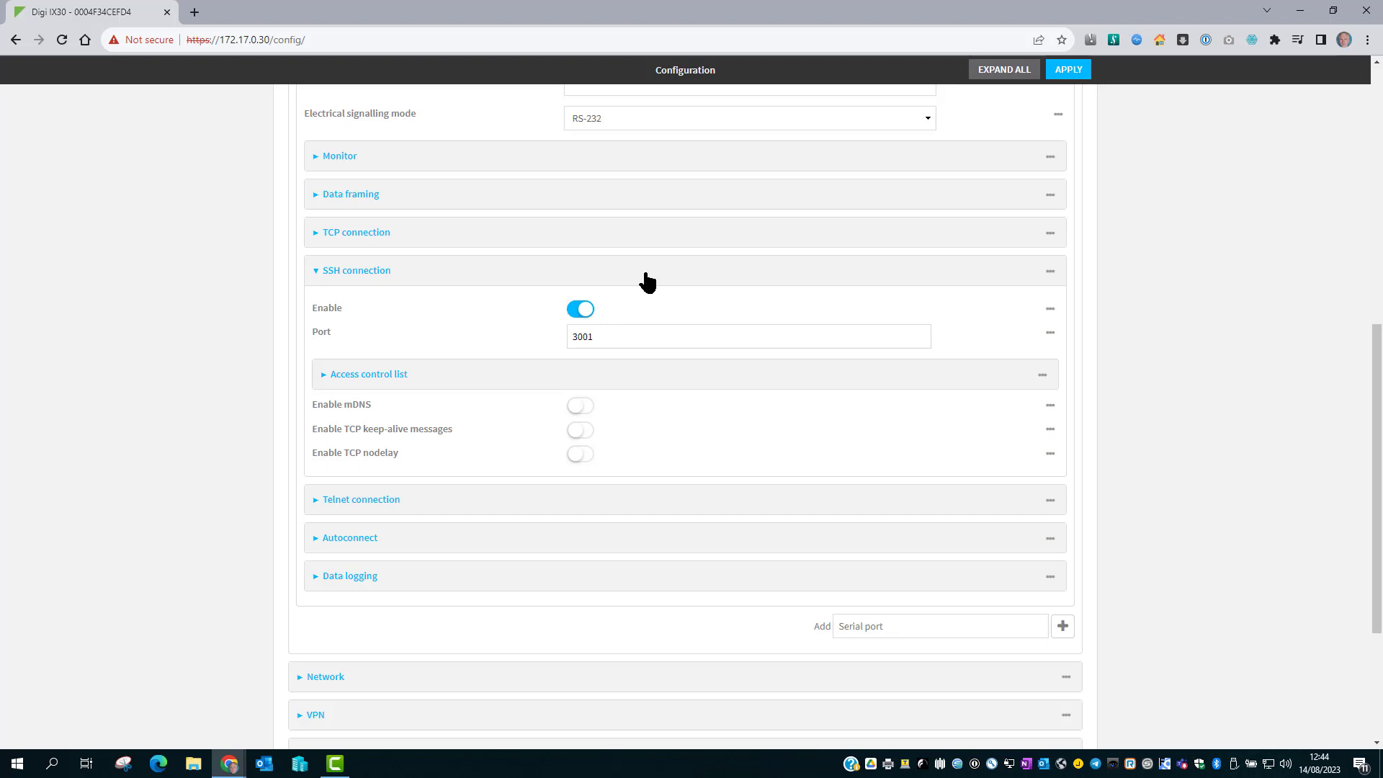
{"action": "left_click", "coordinate": [652, 383]}
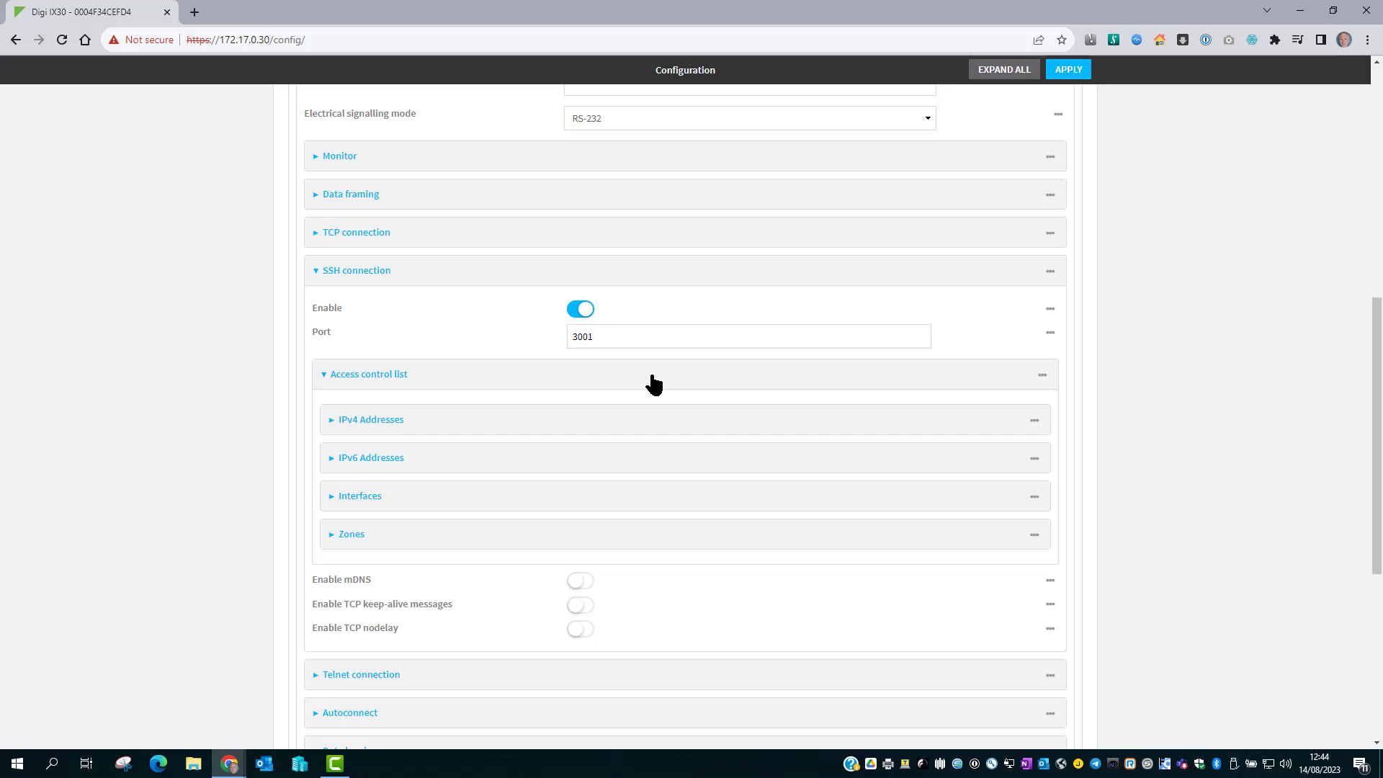
{"action": "left_click", "coordinate": [644, 537]}
{"action": "left_click", "coordinate": [646, 504]}
{"action": "left_click", "coordinate": [647, 464]}
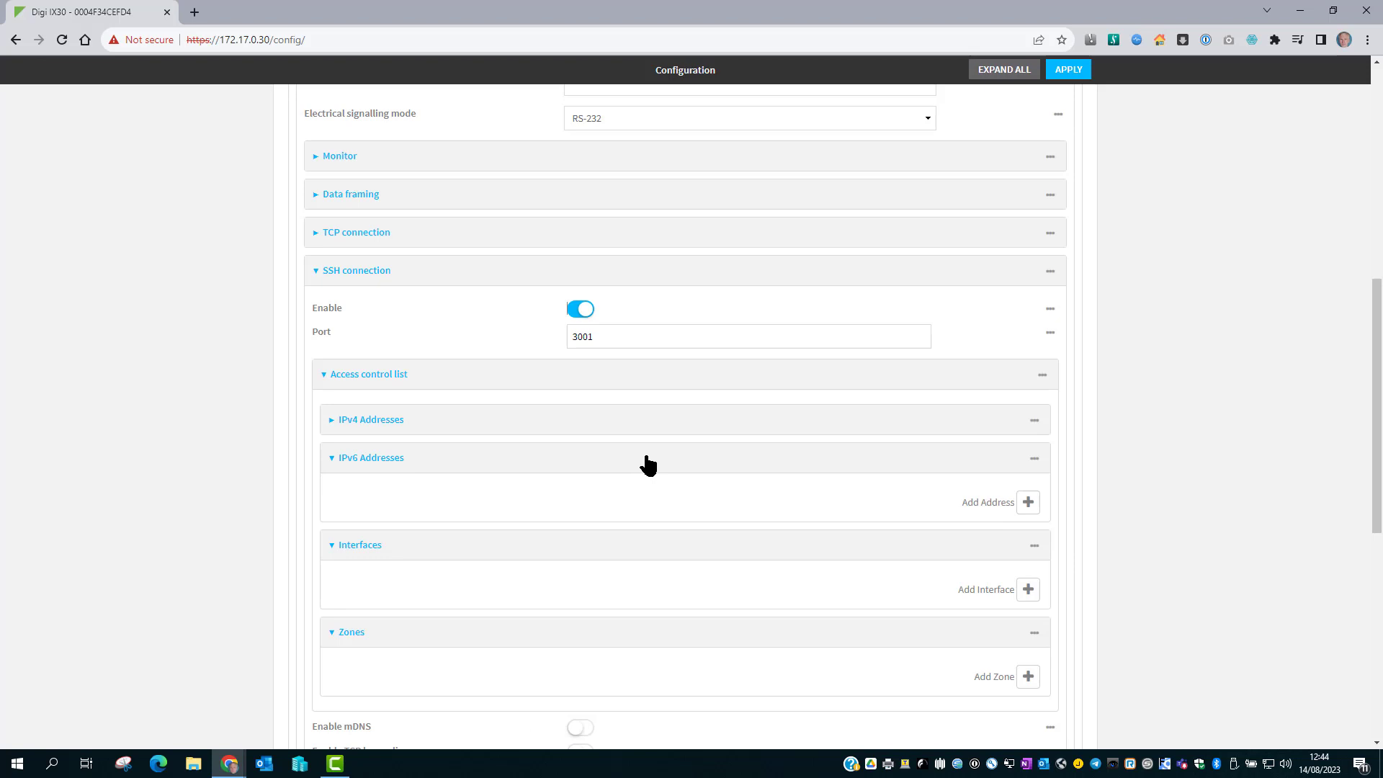
{"action": "left_click", "coordinate": [648, 426]}
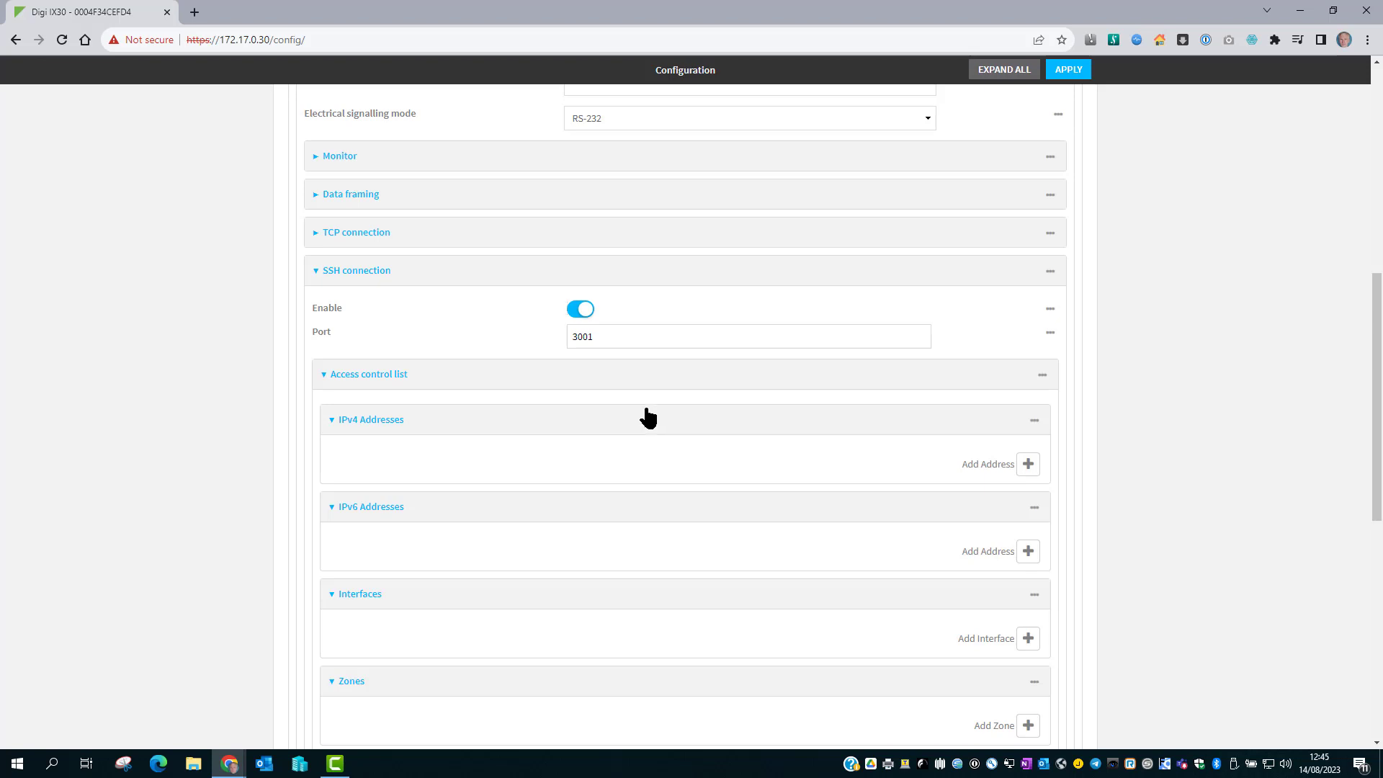
{"action": "left_click", "coordinate": [649, 378]}
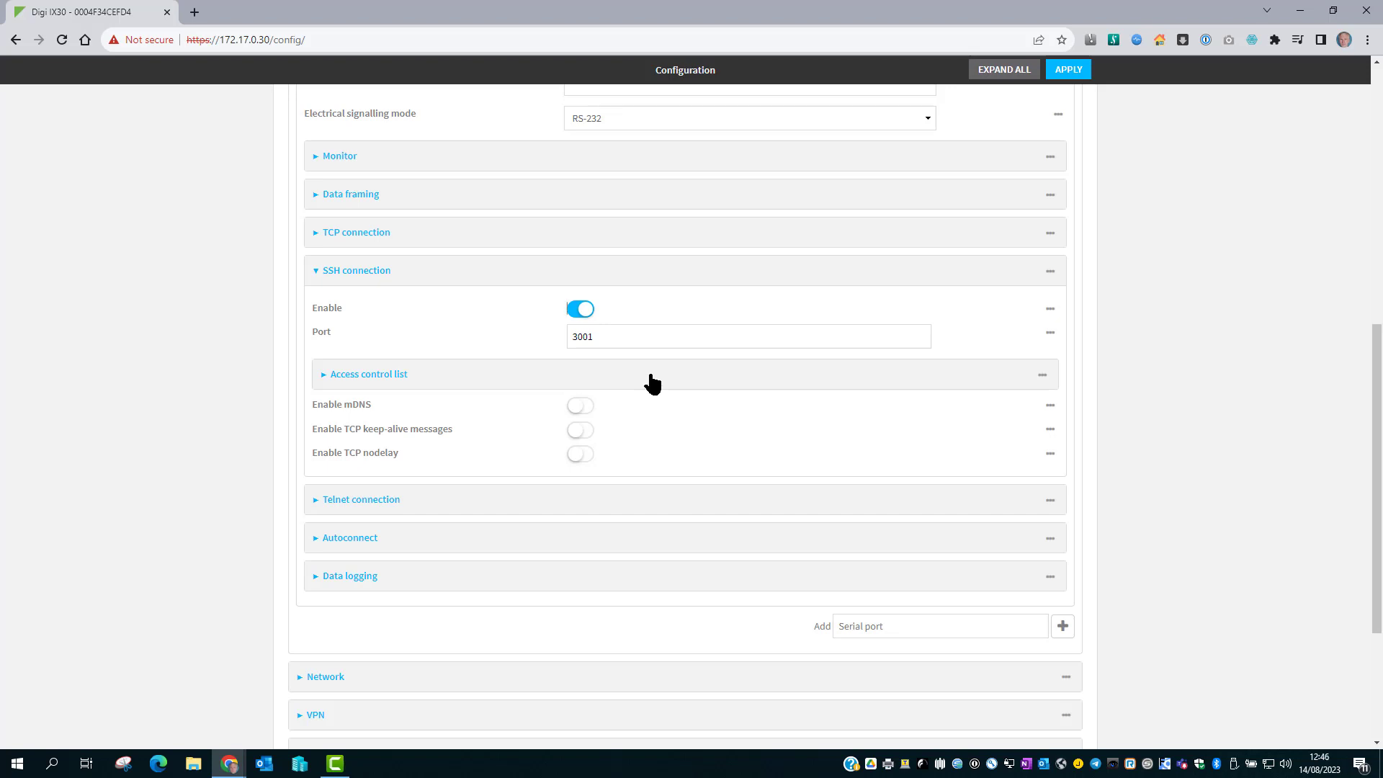
Save the serial port changes and expand the Authentication groups list.
{"action": "left_click", "coordinate": [1068, 70]}
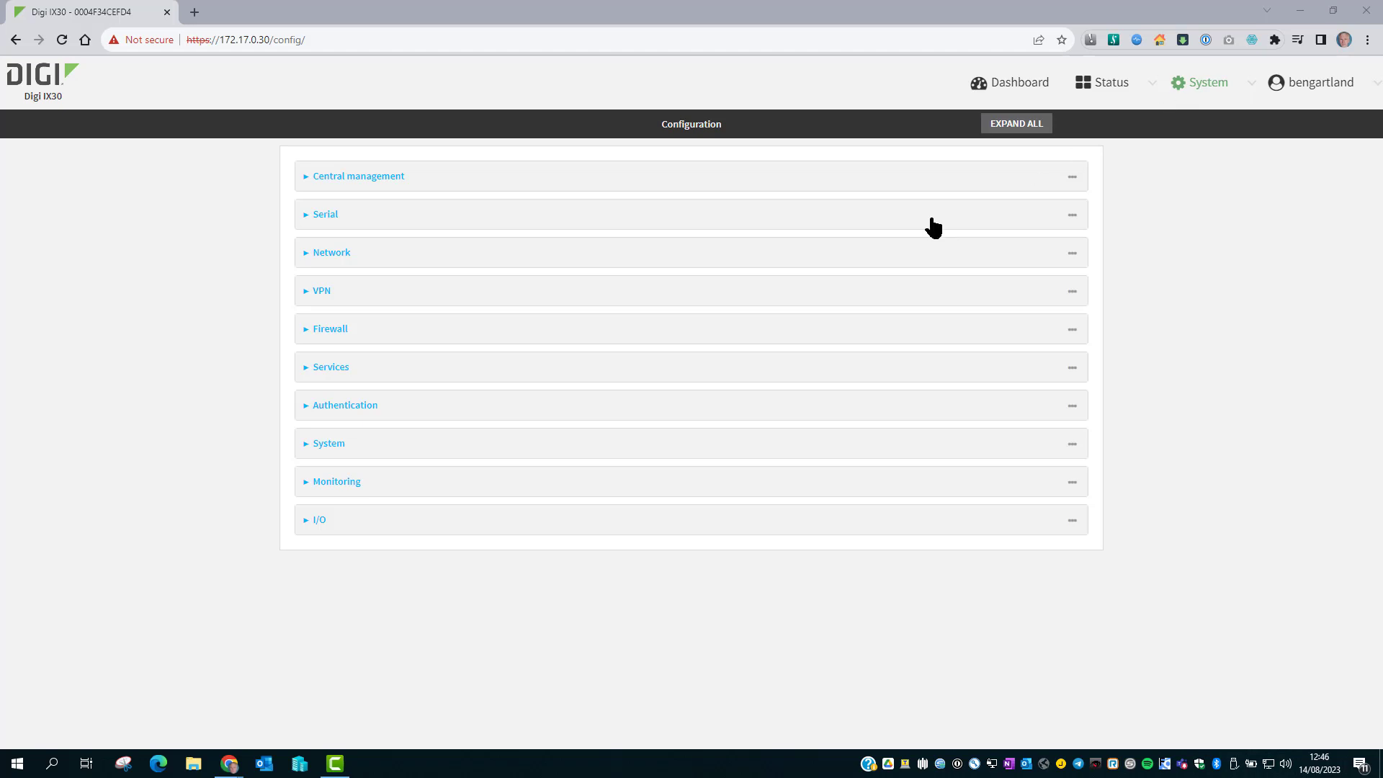
{"action": "left_click", "coordinate": [659, 409]}
{"action": "scroll", "coordinate": [659, 417], "scroll_direction": "down", "scroll_amount": 3}
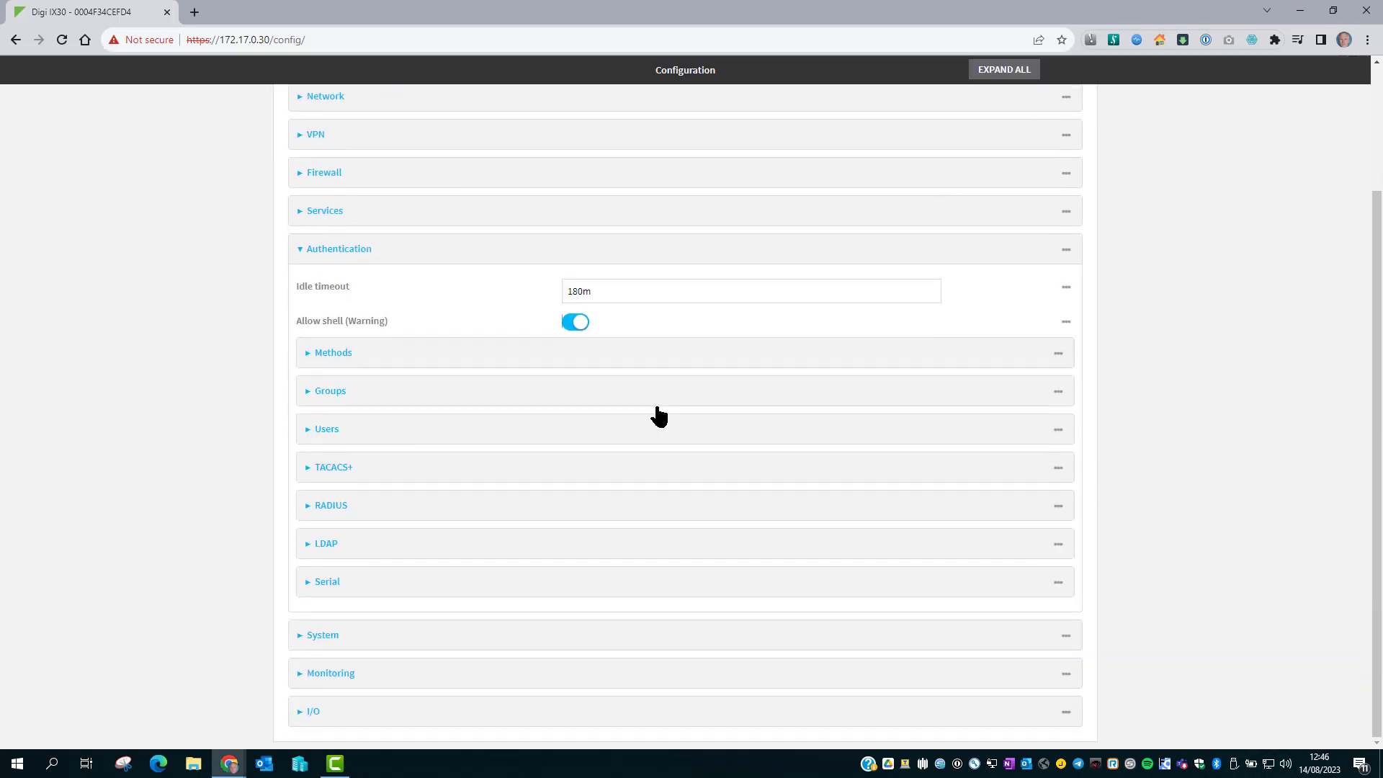
{"action": "left_click", "coordinate": [611, 402]}
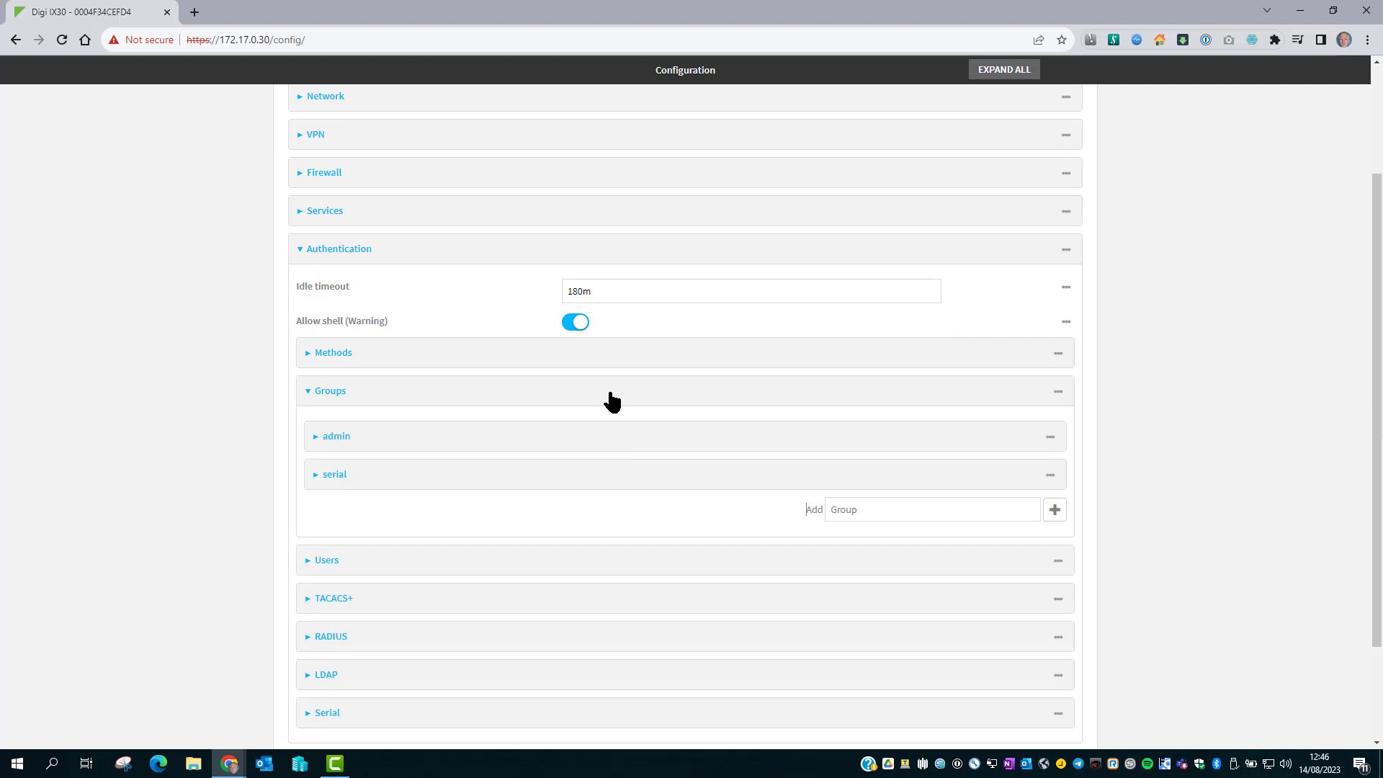
Inspect the admin and serial groups' access, including the serial group's access to Port 1.
{"action": "left_click", "coordinate": [618, 448]}
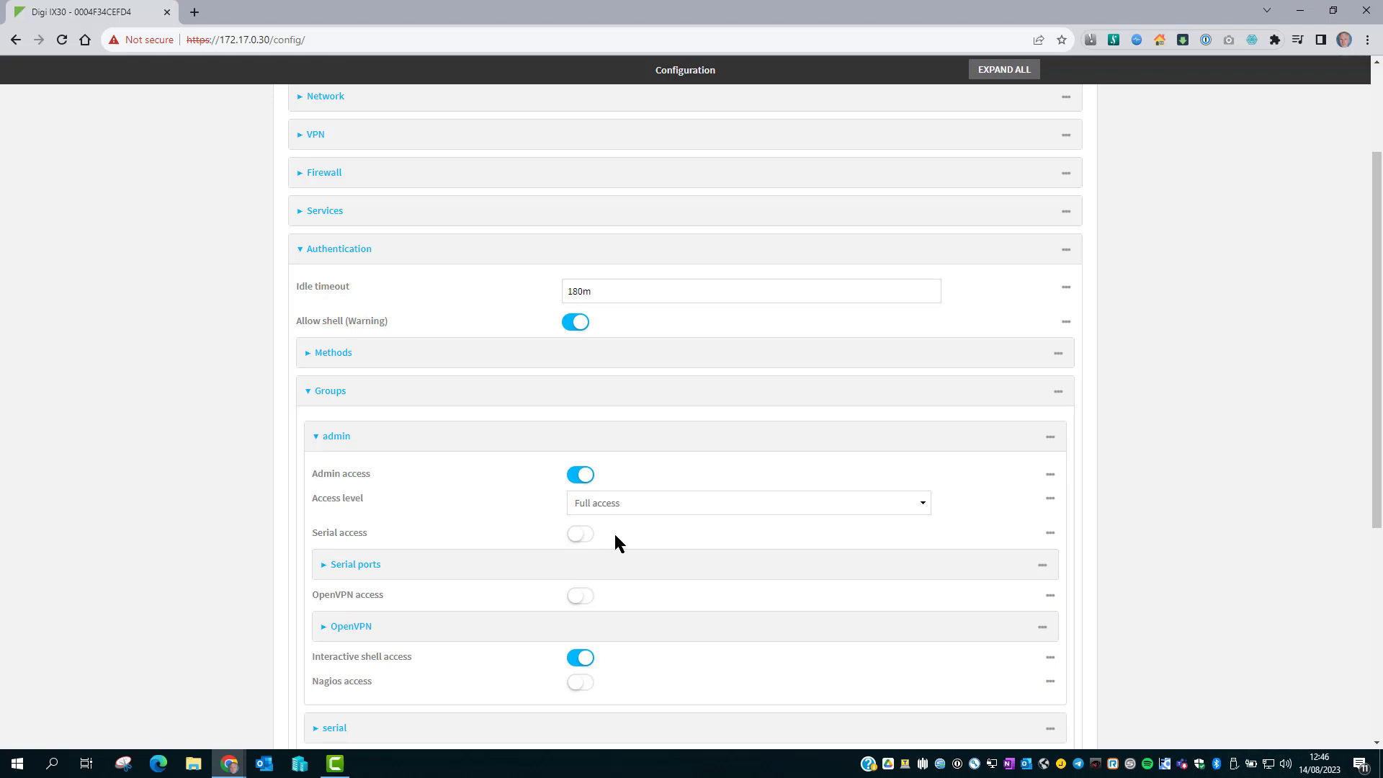
{"action": "left_click", "coordinate": [580, 441]}
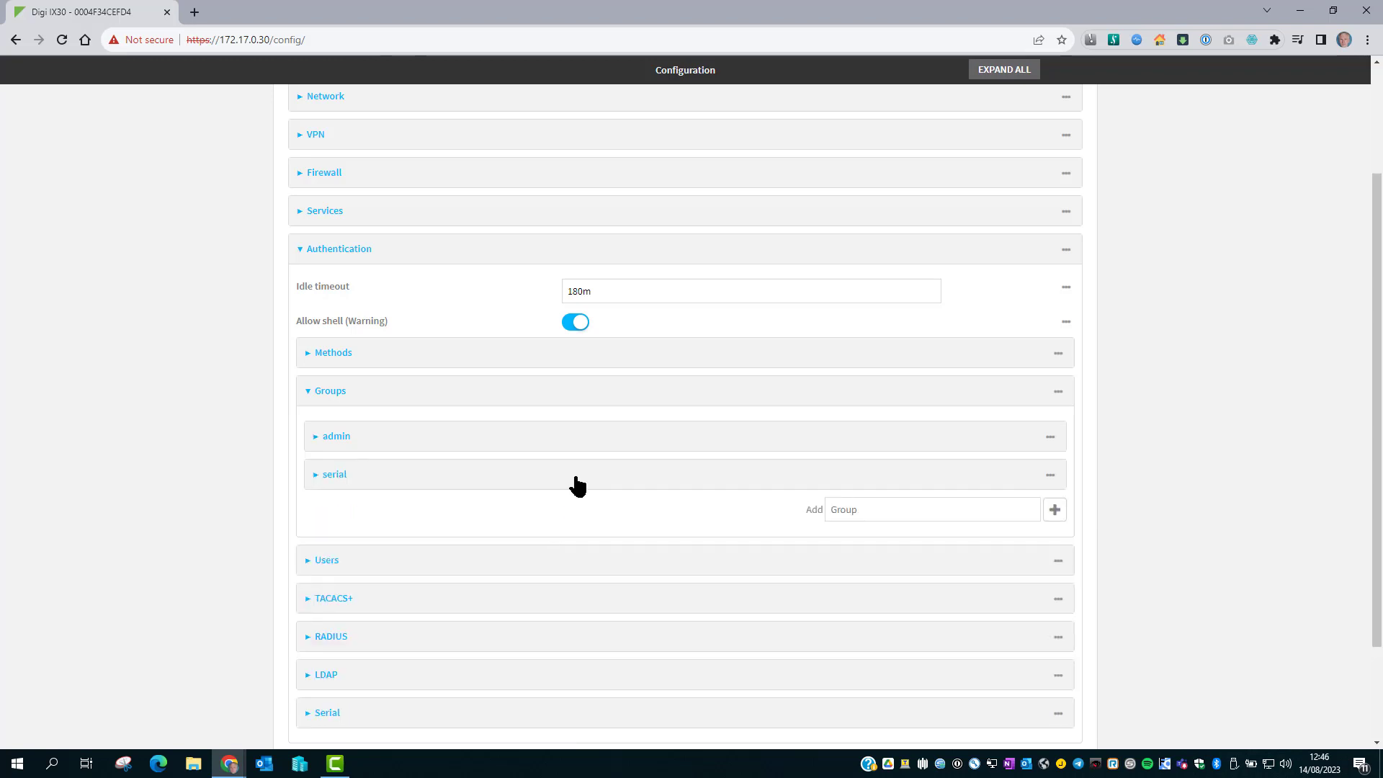
{"action": "left_click", "coordinate": [577, 479]}
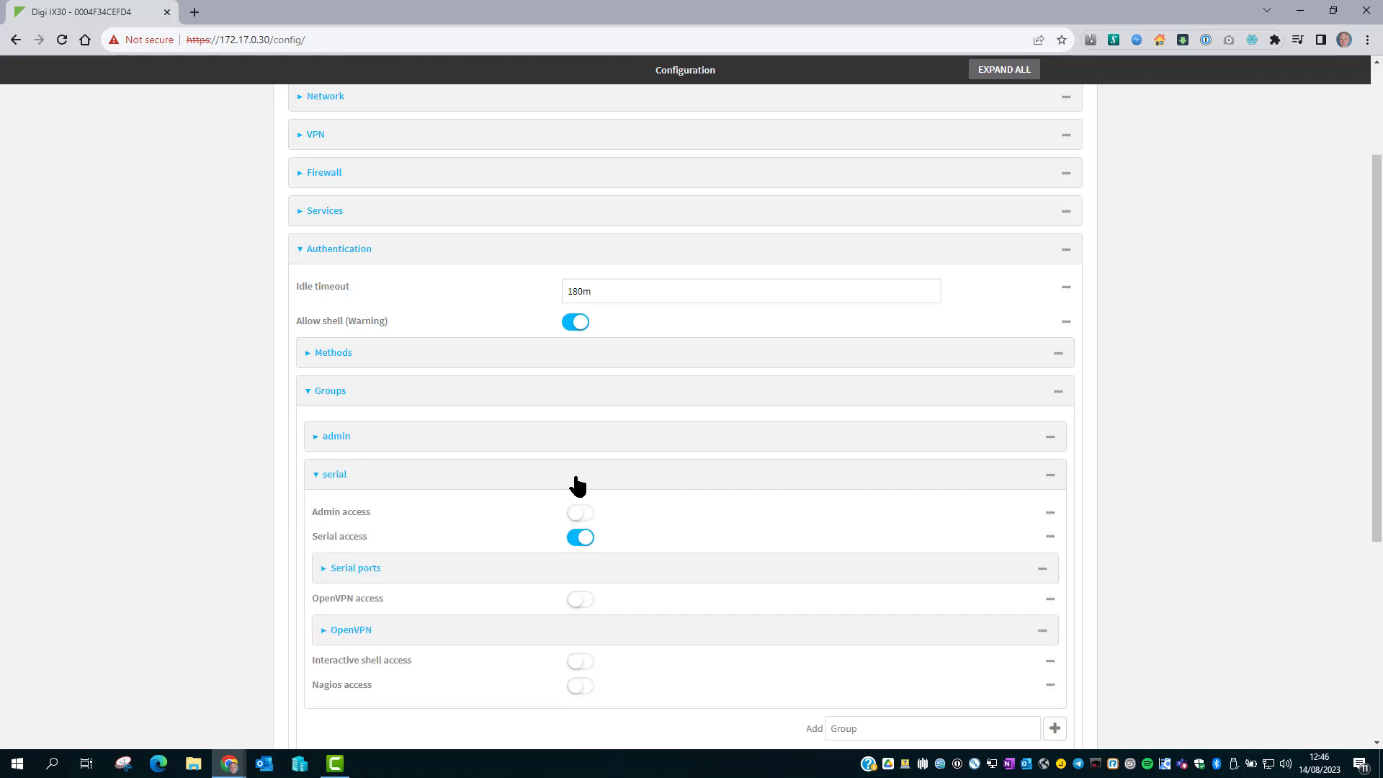
{"action": "left_click", "coordinate": [613, 572]}
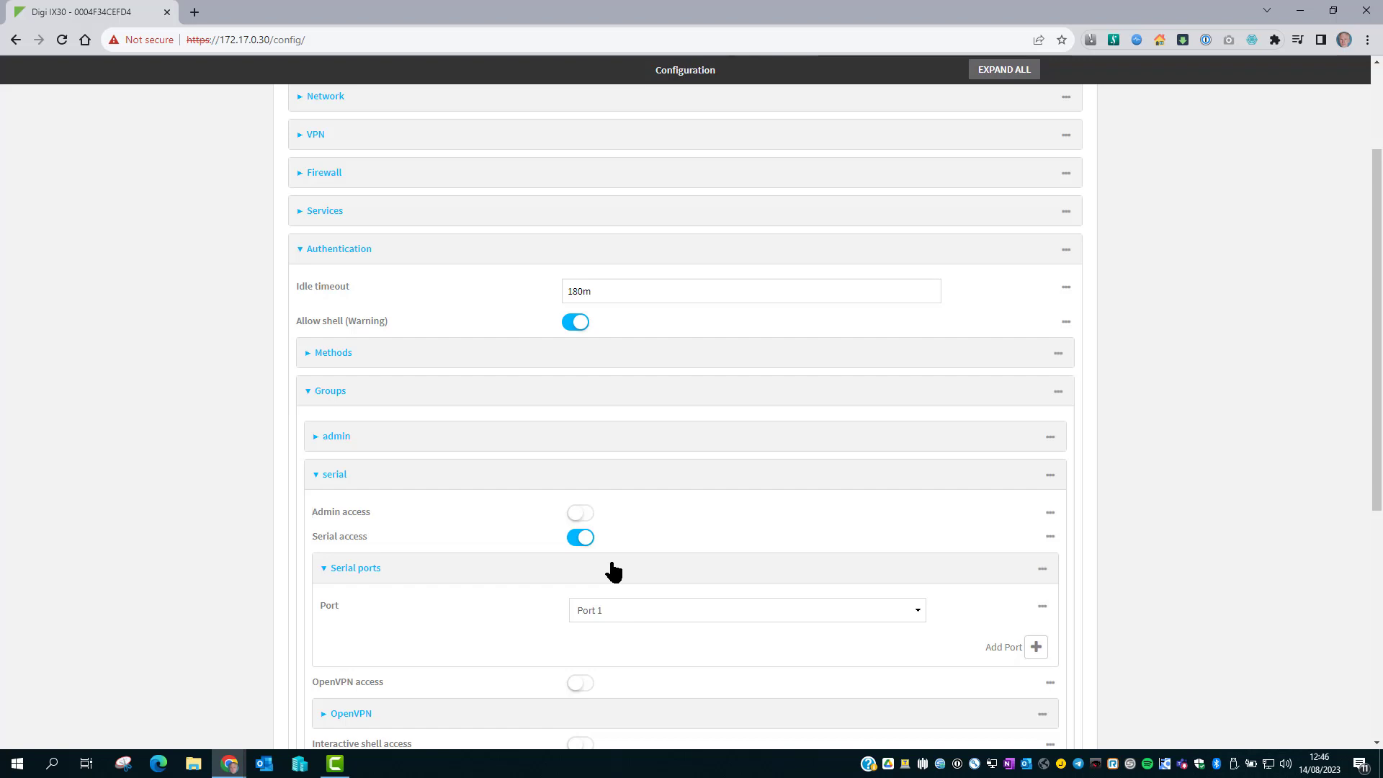
{"action": "left_click", "coordinate": [595, 476]}
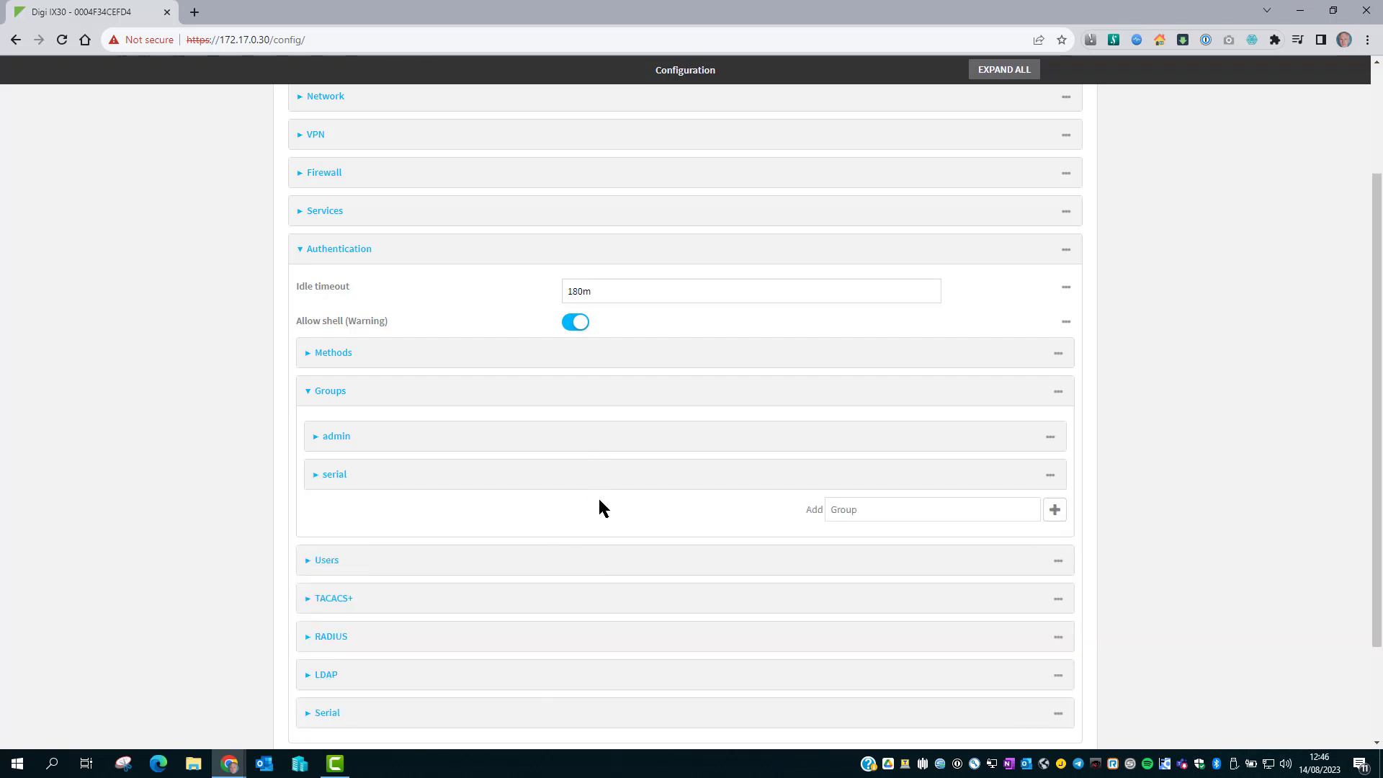
Add the serial group to the second local user's group memberships.
{"action": "left_click", "coordinate": [607, 567]}
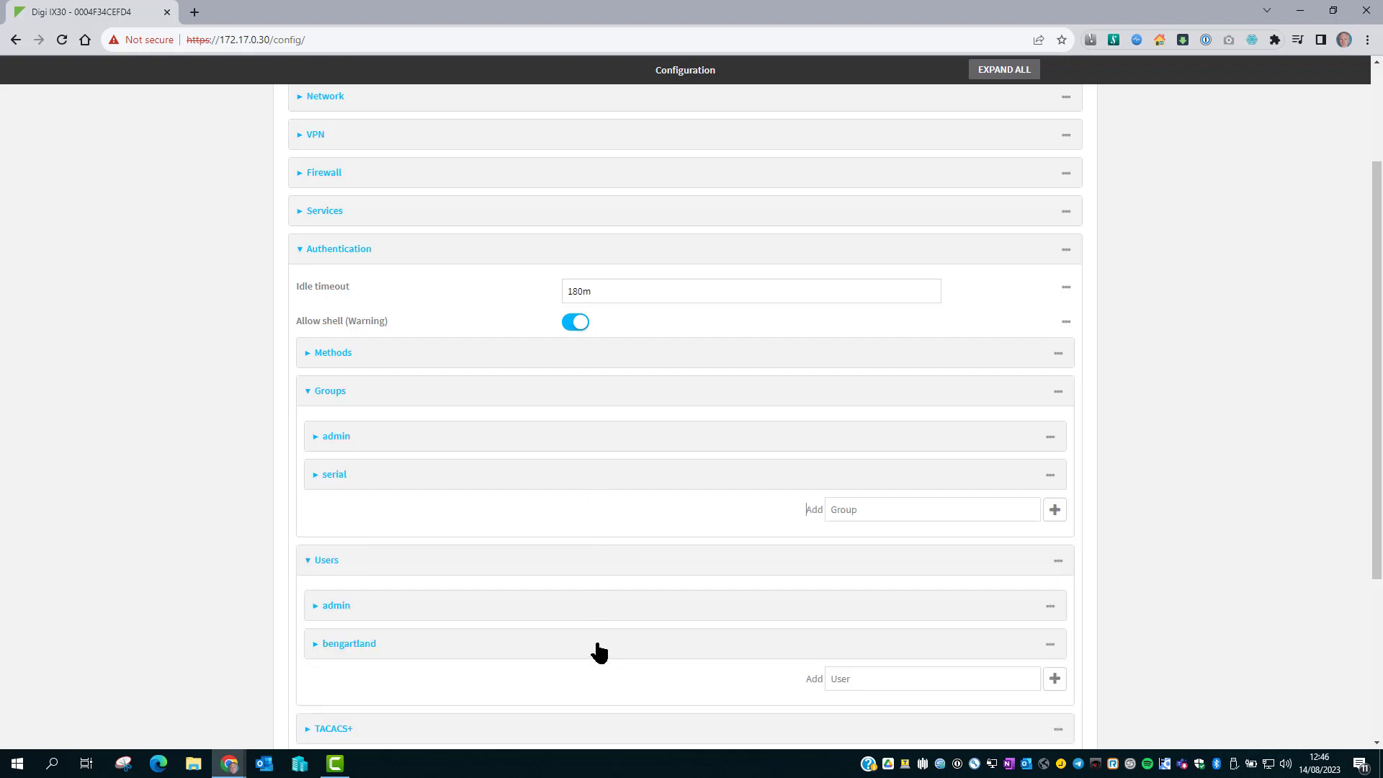
{"action": "left_click", "coordinate": [599, 654]}
{"action": "scroll", "coordinate": [596, 653], "scroll_direction": "down", "scroll_amount": 7}
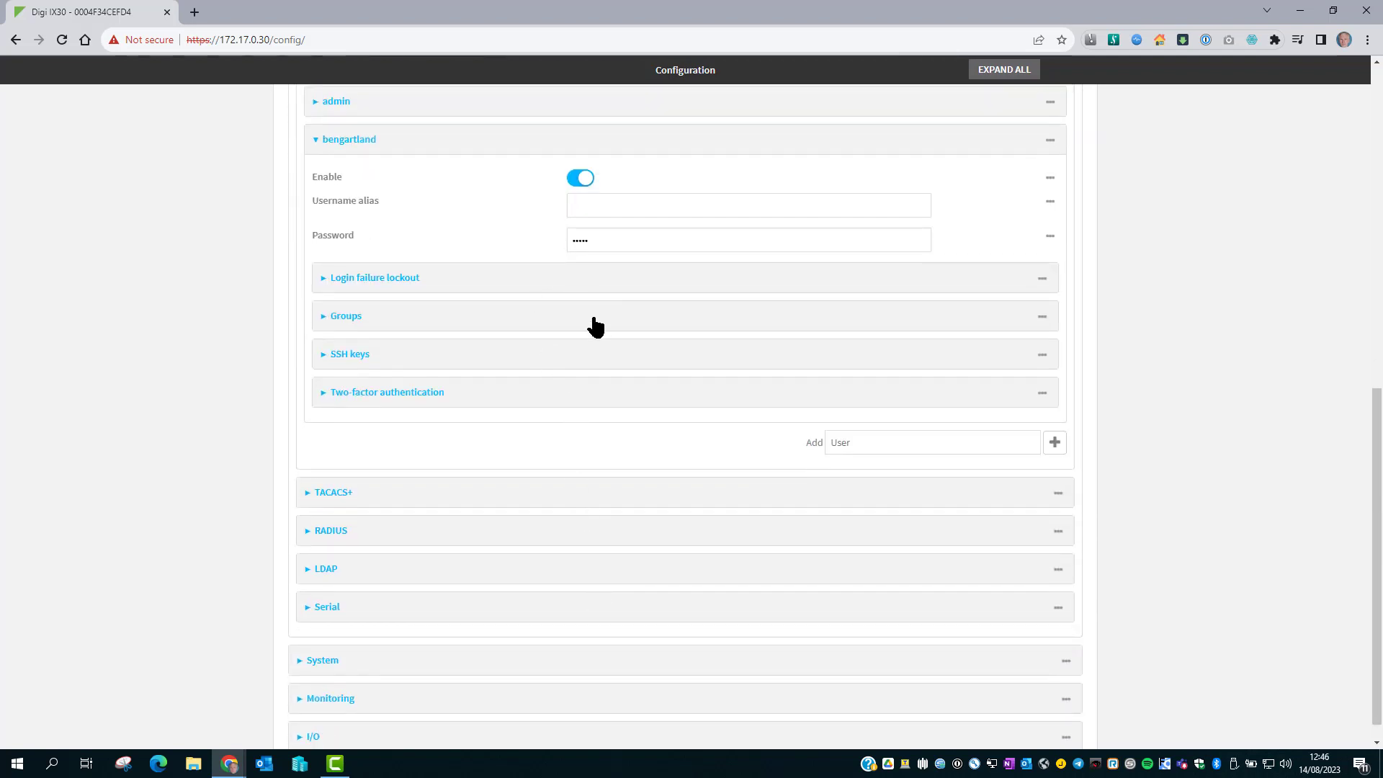
{"action": "left_click", "coordinate": [594, 324]}
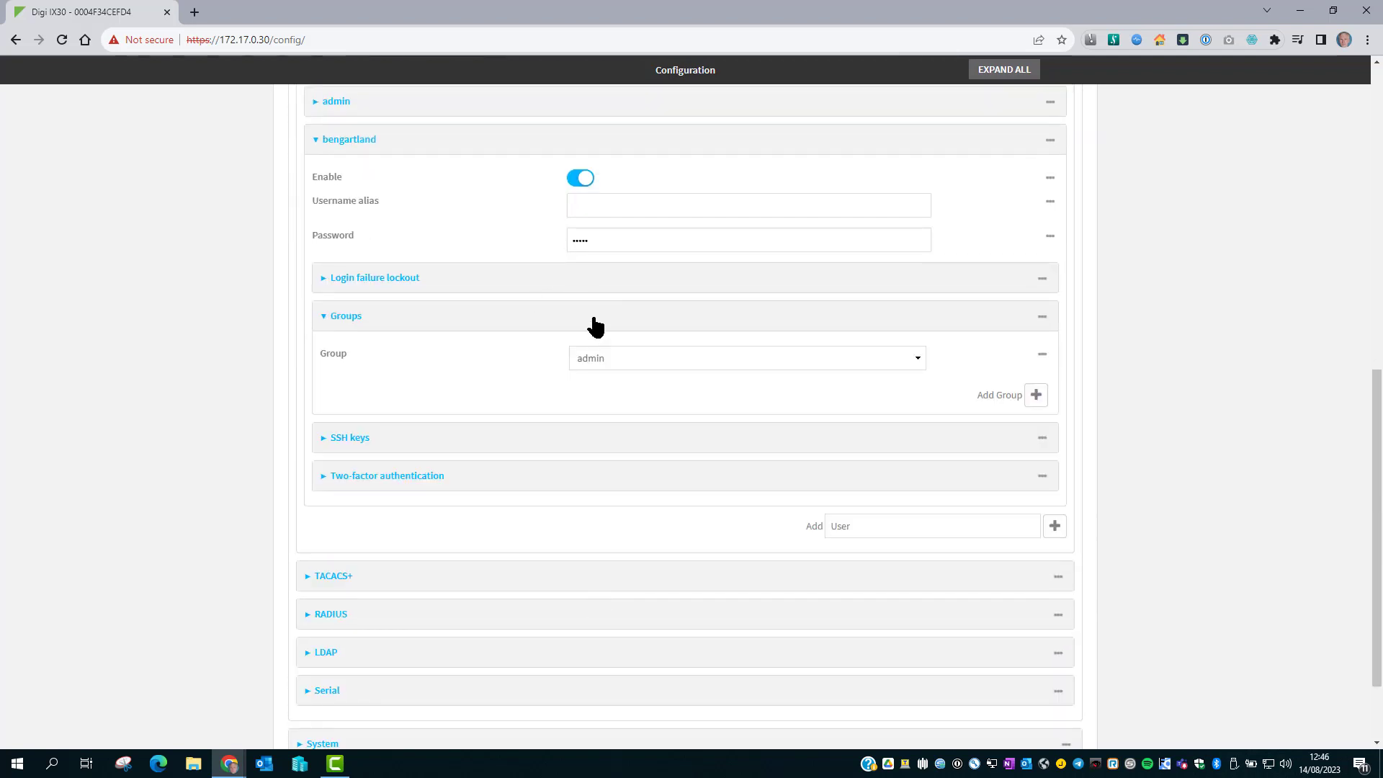
{"action": "left_click", "coordinate": [1035, 396]}
{"action": "left_click", "coordinate": [611, 391]}
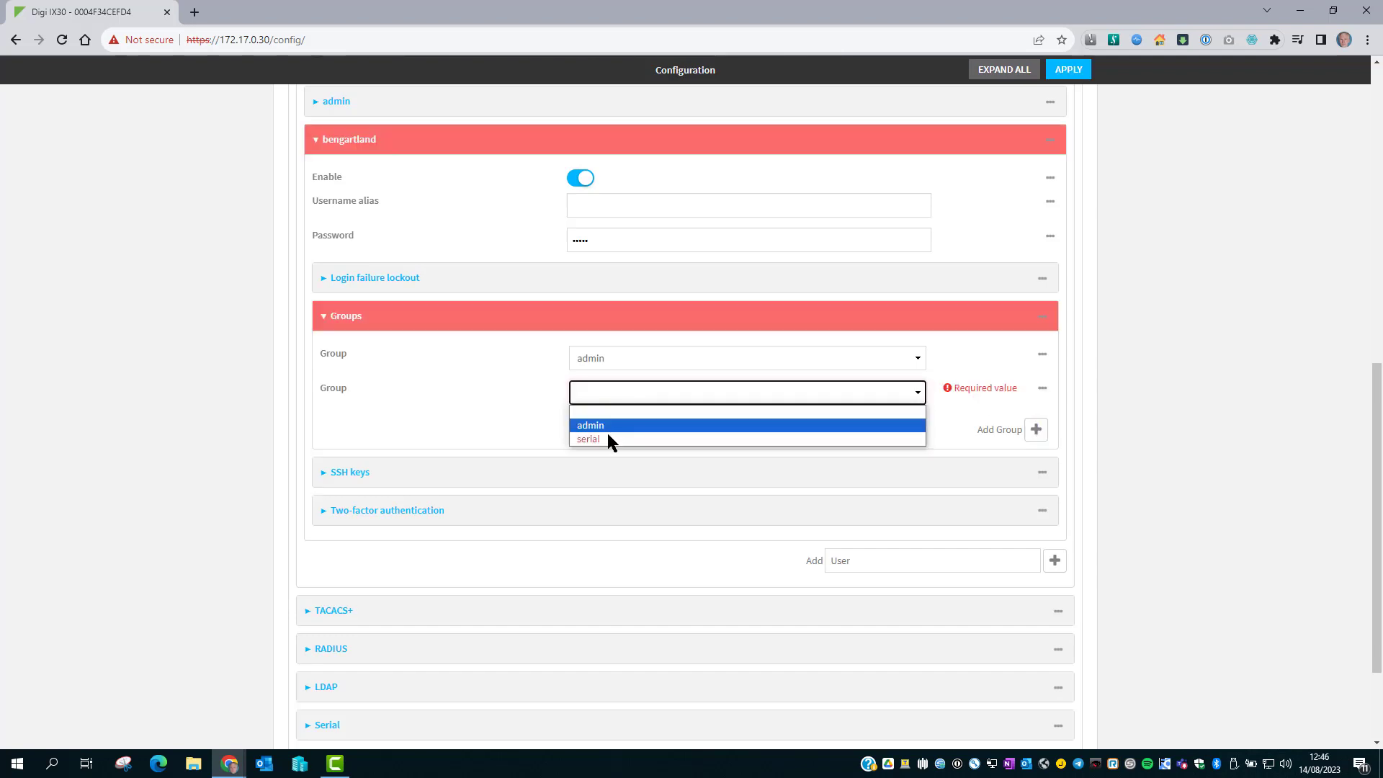
{"action": "left_click", "coordinate": [607, 436]}
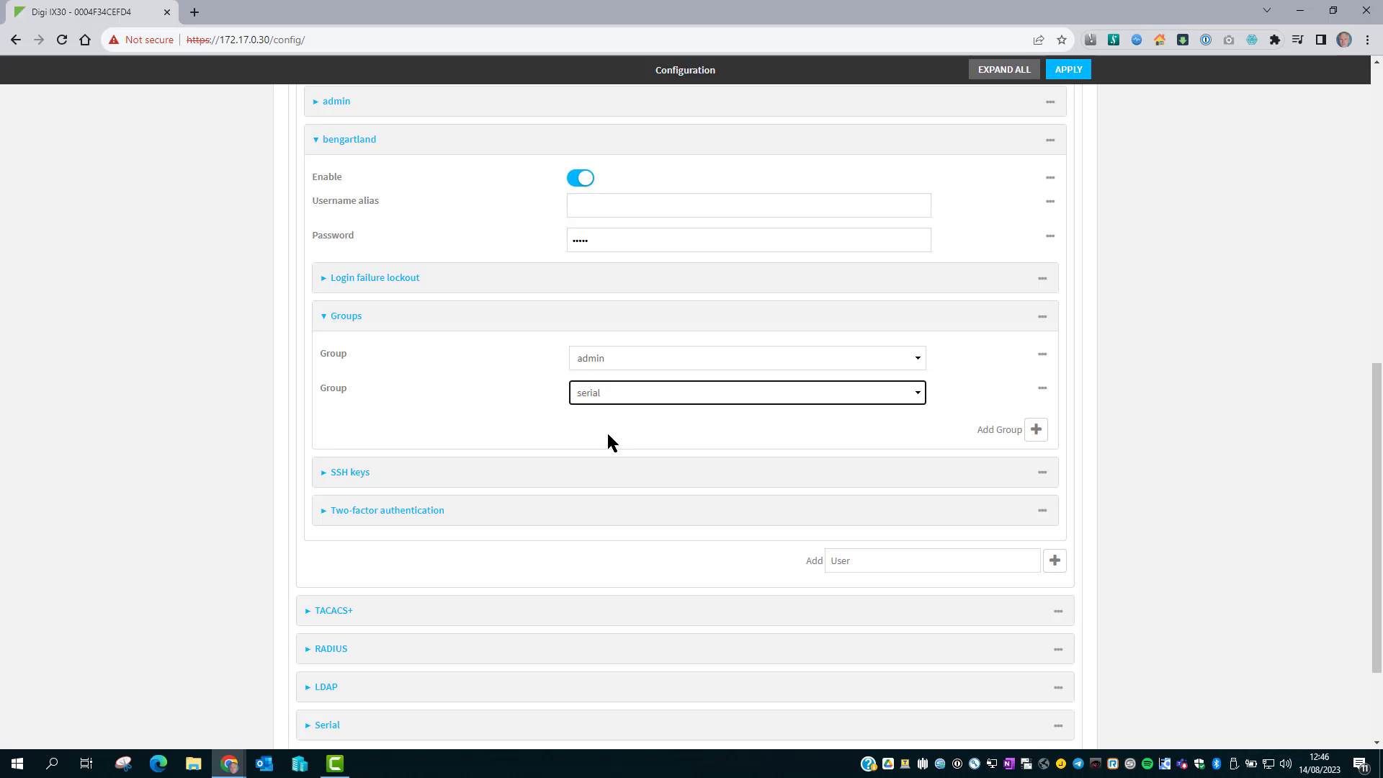
Give the admin group serial access with Port 1 as a permitted port.
{"action": "scroll", "coordinate": [607, 434], "scroll_direction": "up", "scroll_amount": 8}
{"action": "left_click", "coordinate": [595, 509]}
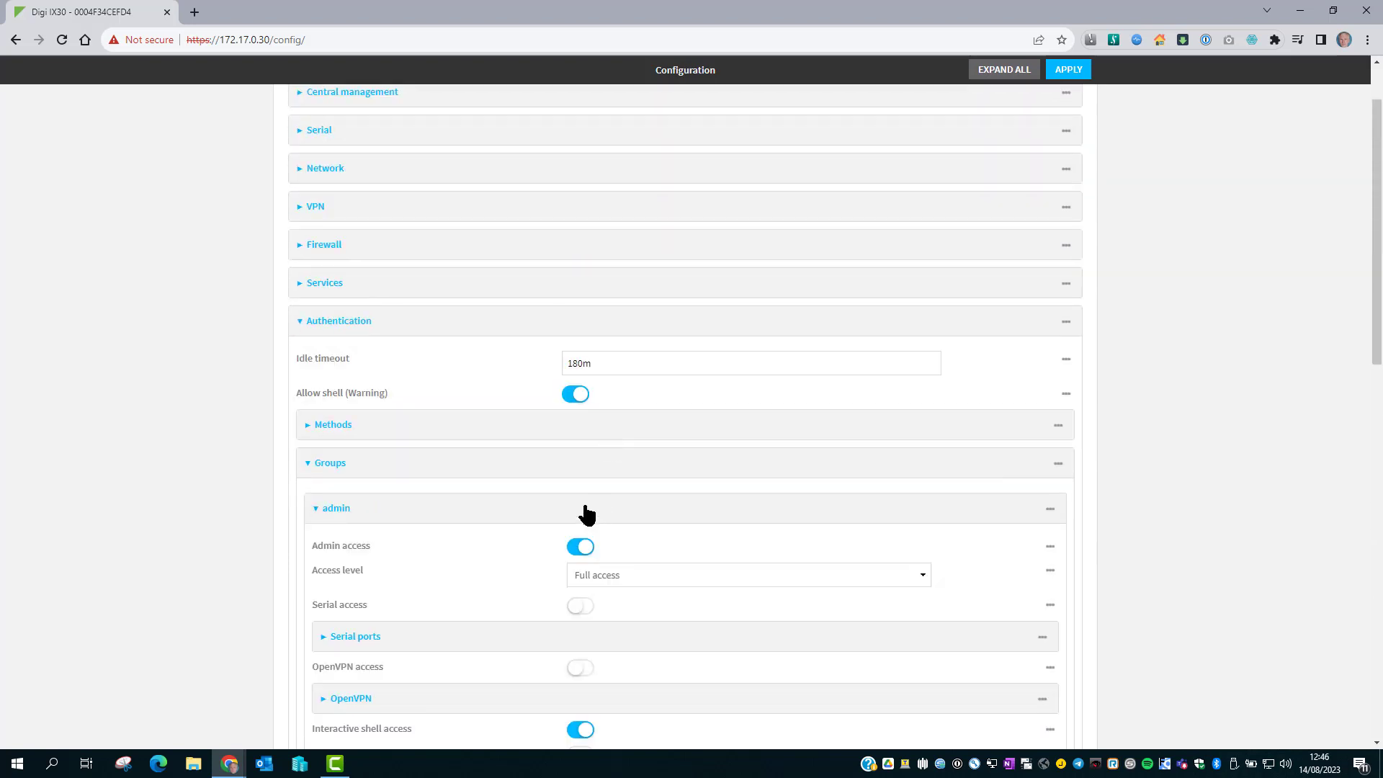
{"action": "left_click", "coordinate": [580, 606]}
{"action": "scroll", "coordinate": [602, 608], "scroll_direction": "down", "scroll_amount": 3}
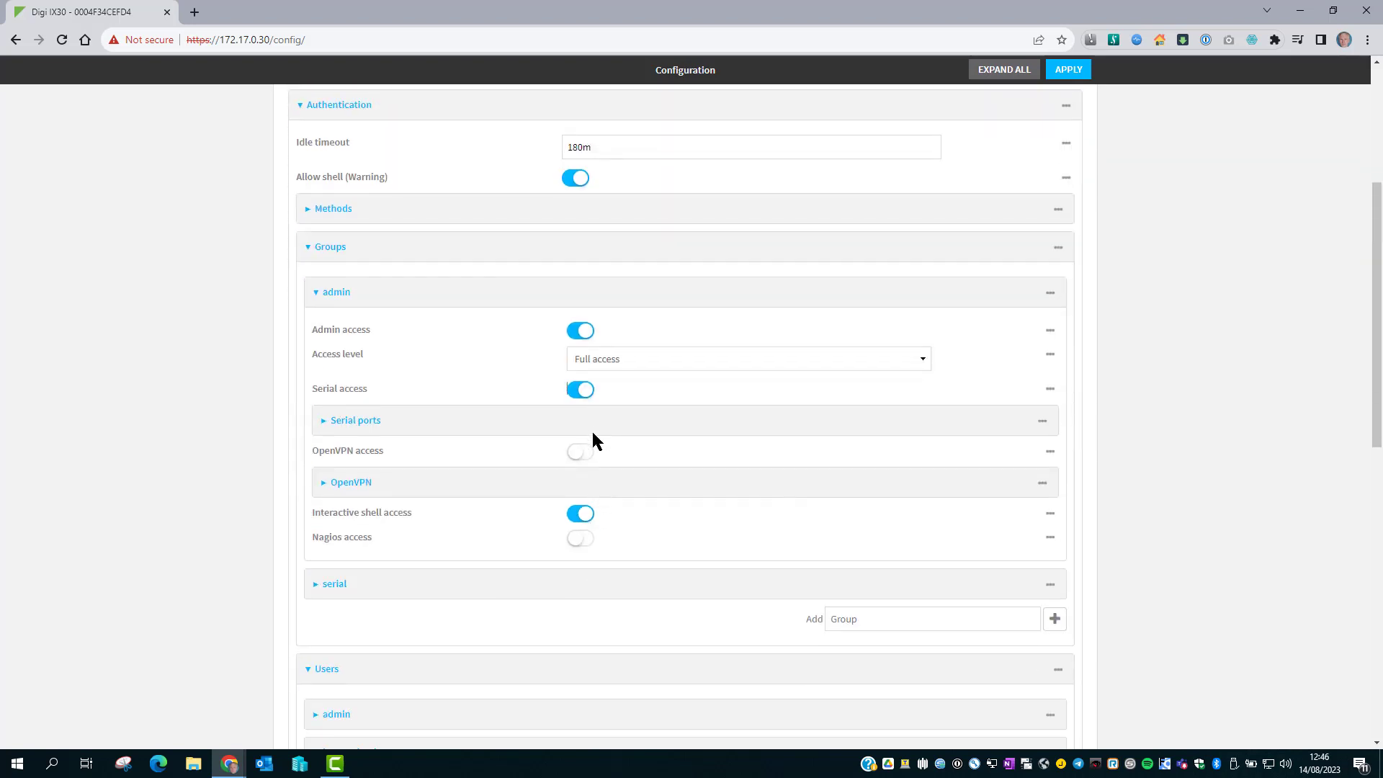
{"action": "left_click", "coordinate": [592, 426]}
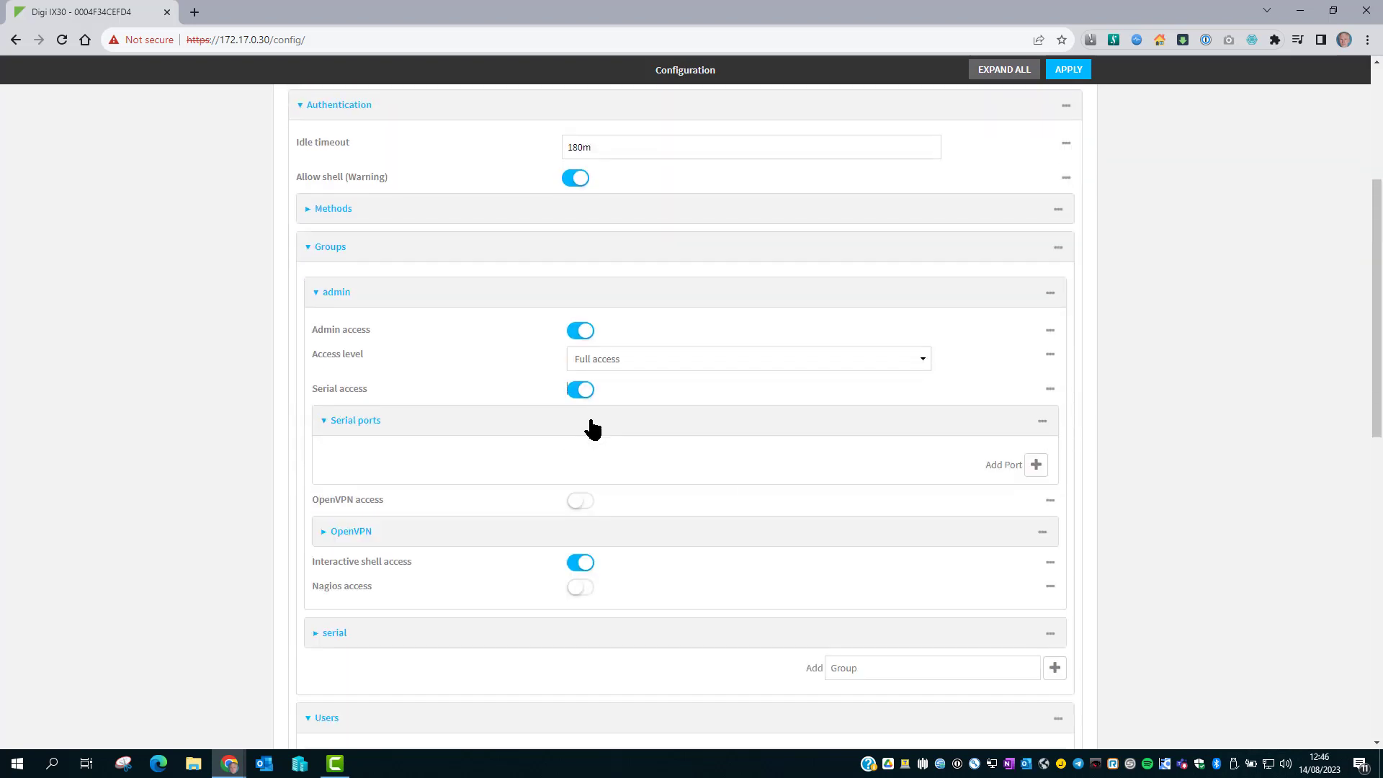
{"action": "left_click", "coordinate": [1036, 467]}
{"action": "left_click", "coordinate": [698, 461]}
{"action": "left_click", "coordinate": [665, 495]}
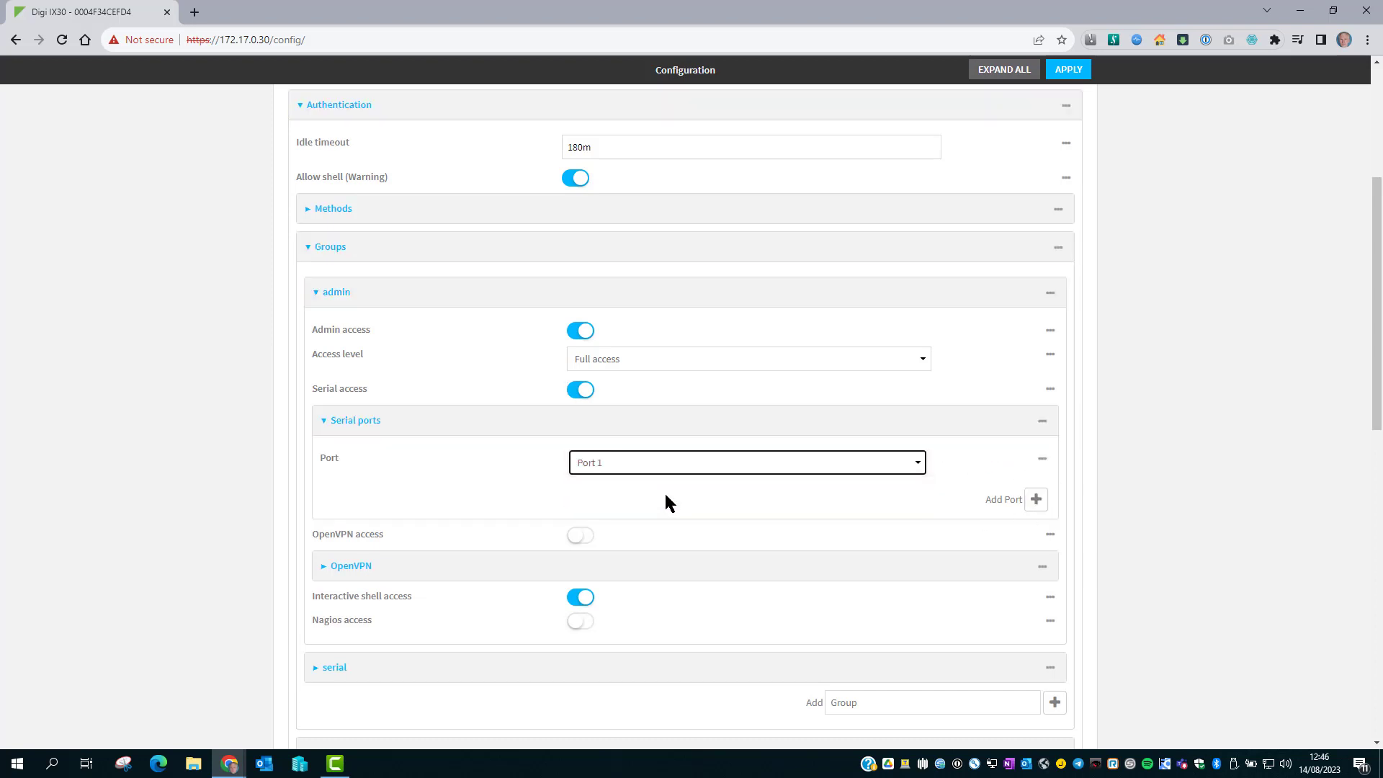
Reset the admin group to its default settings and collapse the groups list.
{"action": "left_click", "coordinate": [1049, 293]}
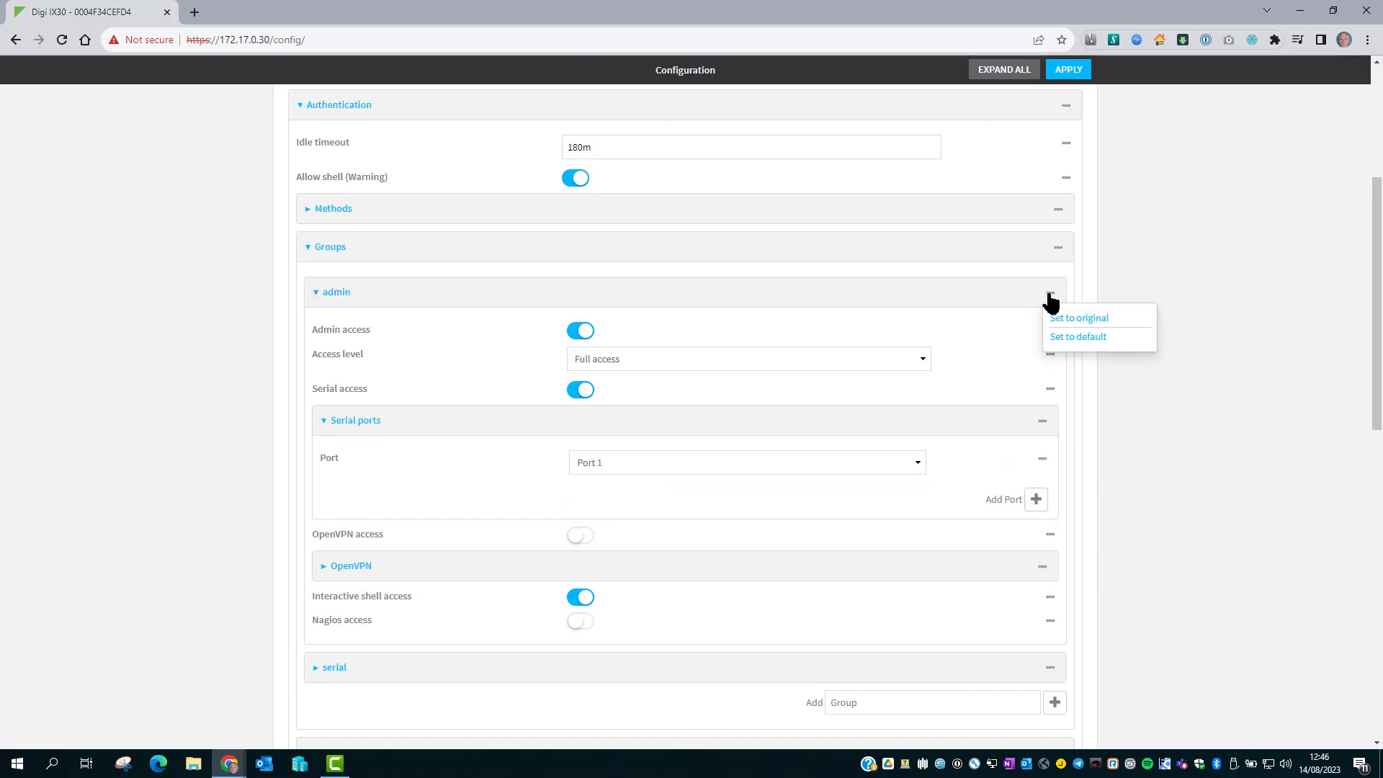
{"action": "left_click", "coordinate": [1078, 340]}
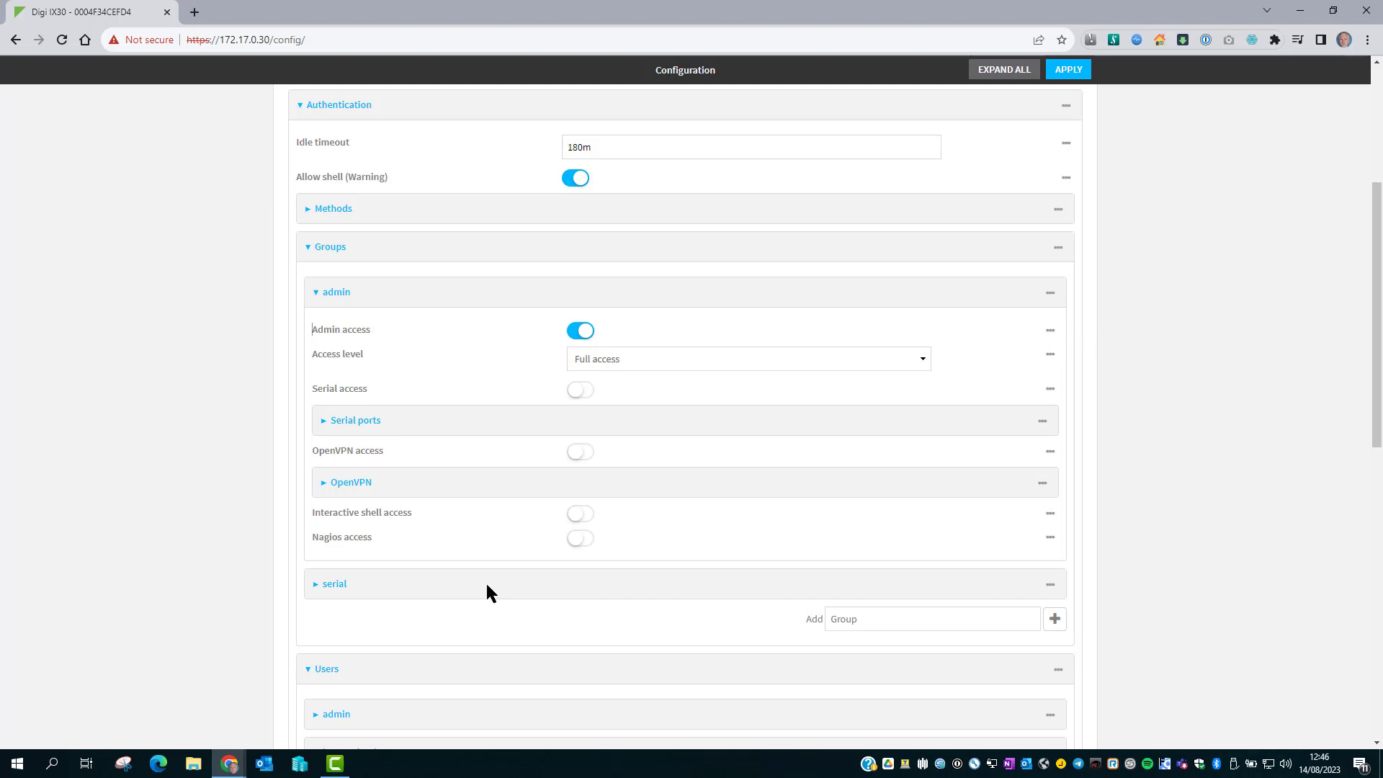
{"action": "left_click", "coordinate": [456, 293]}
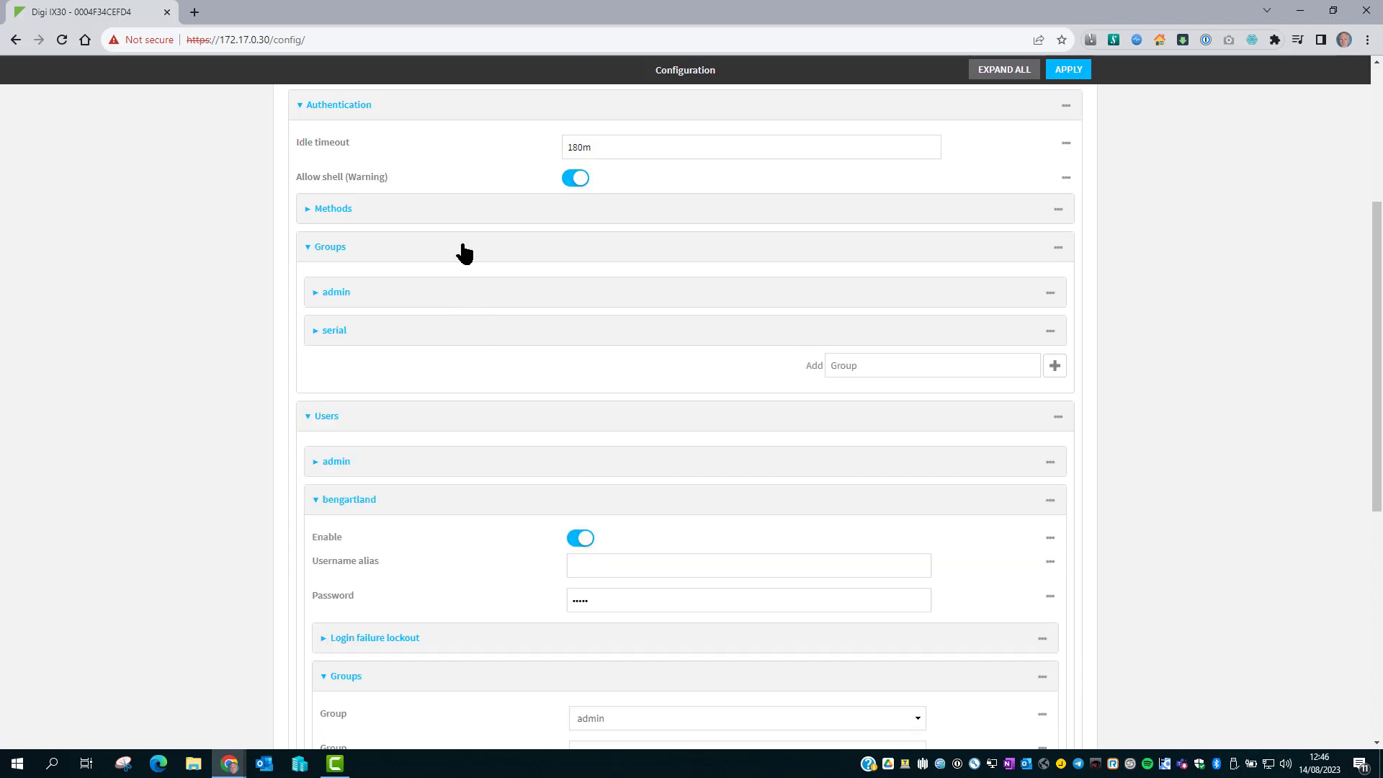
{"action": "left_click", "coordinate": [464, 253]}
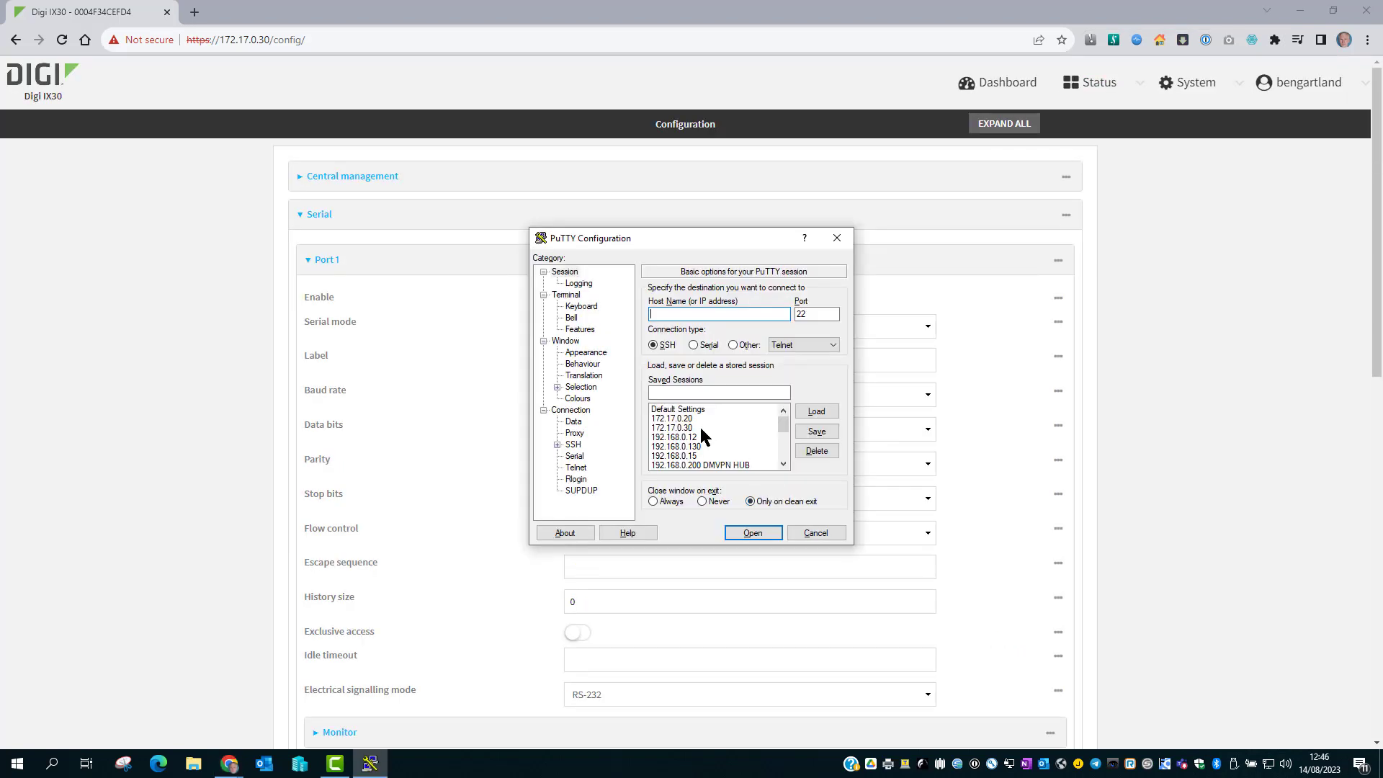
Load the 172.17.0.30 saved session in PuTTY, change the port to 3001 and connect.
{"action": "left_click", "coordinate": [702, 428]}
{"action": "left_click", "coordinate": [814, 412]}
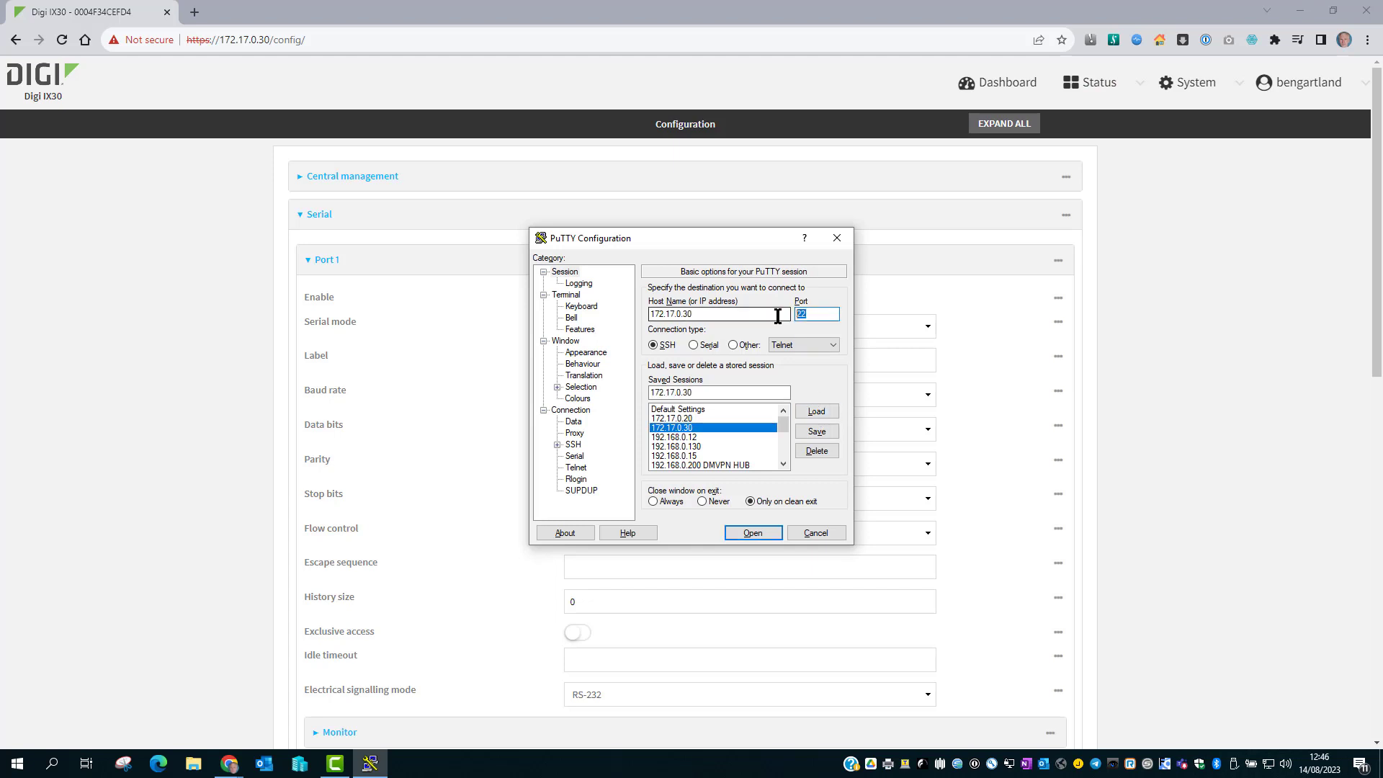
{"action": "type", "text": "3001"}
{"action": "left_click", "coordinate": [752, 533]}
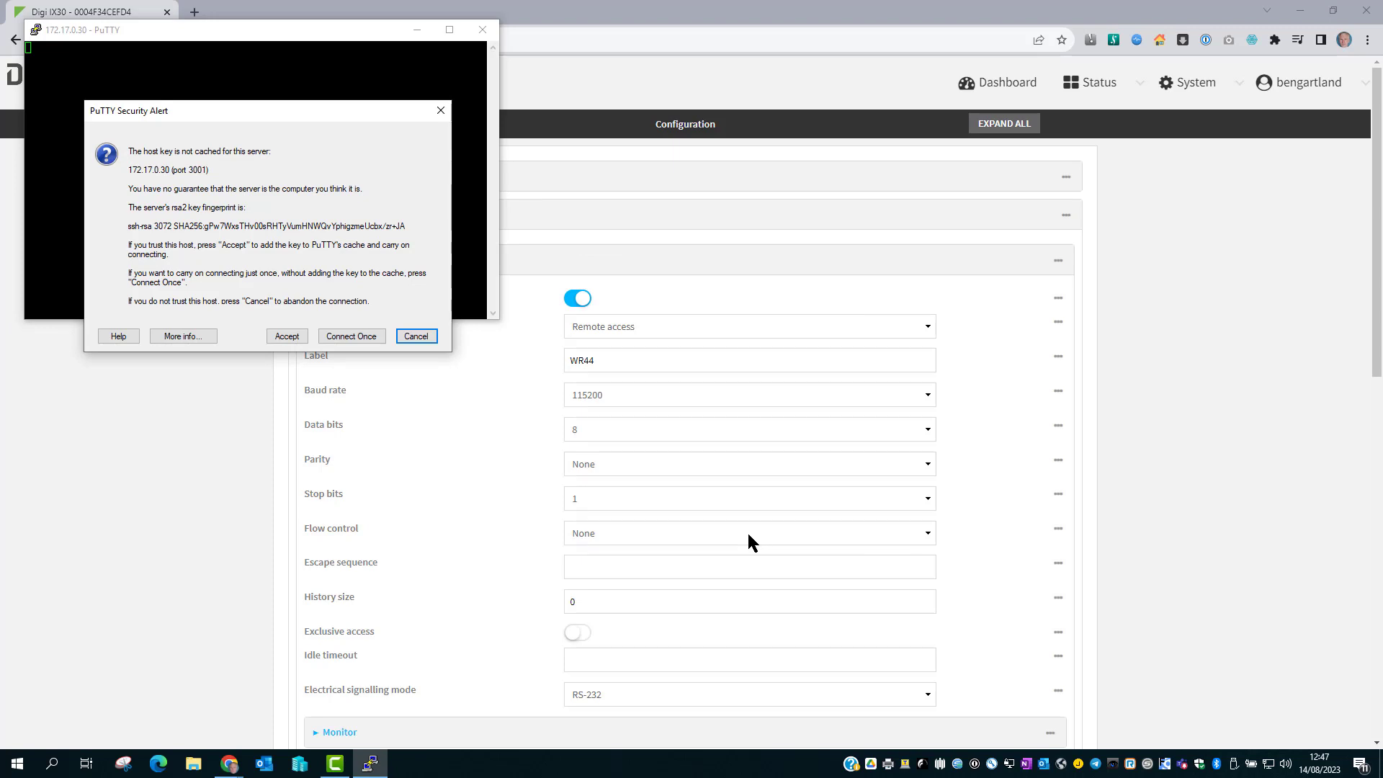
Accept the device's host key and enter the user's login name.
{"action": "left_click", "coordinate": [285, 336]}
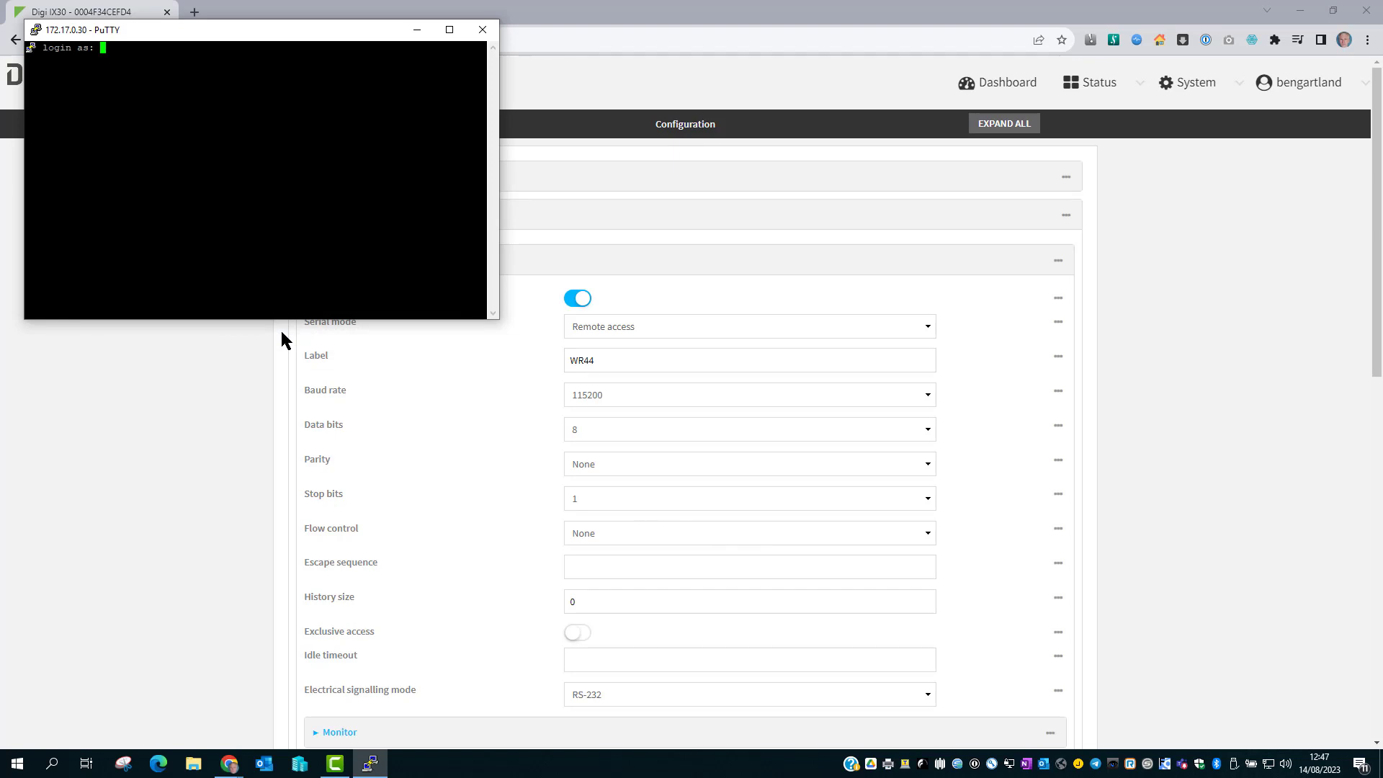
{"action": "key", "text": "Return"}
{"action": "key", "text": "Return"}
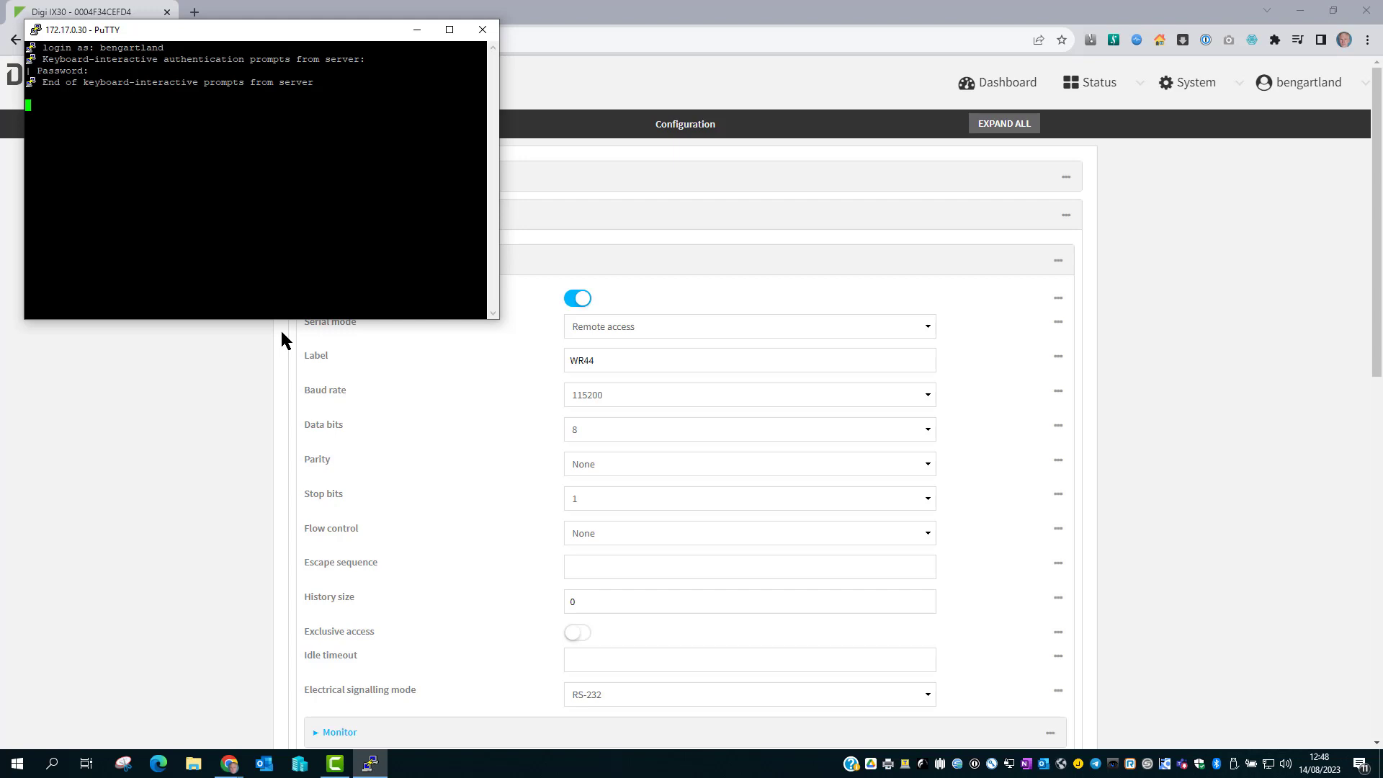
Send 'at' and 'ati5' to the WR44, getting OK and firmware 5.4.0.3 details.
{"action": "type", "text": "at"}
{"action": "key", "text": "Return"}
{"action": "type", "text": "ati5"}
{"action": "key", "text": "Return"}
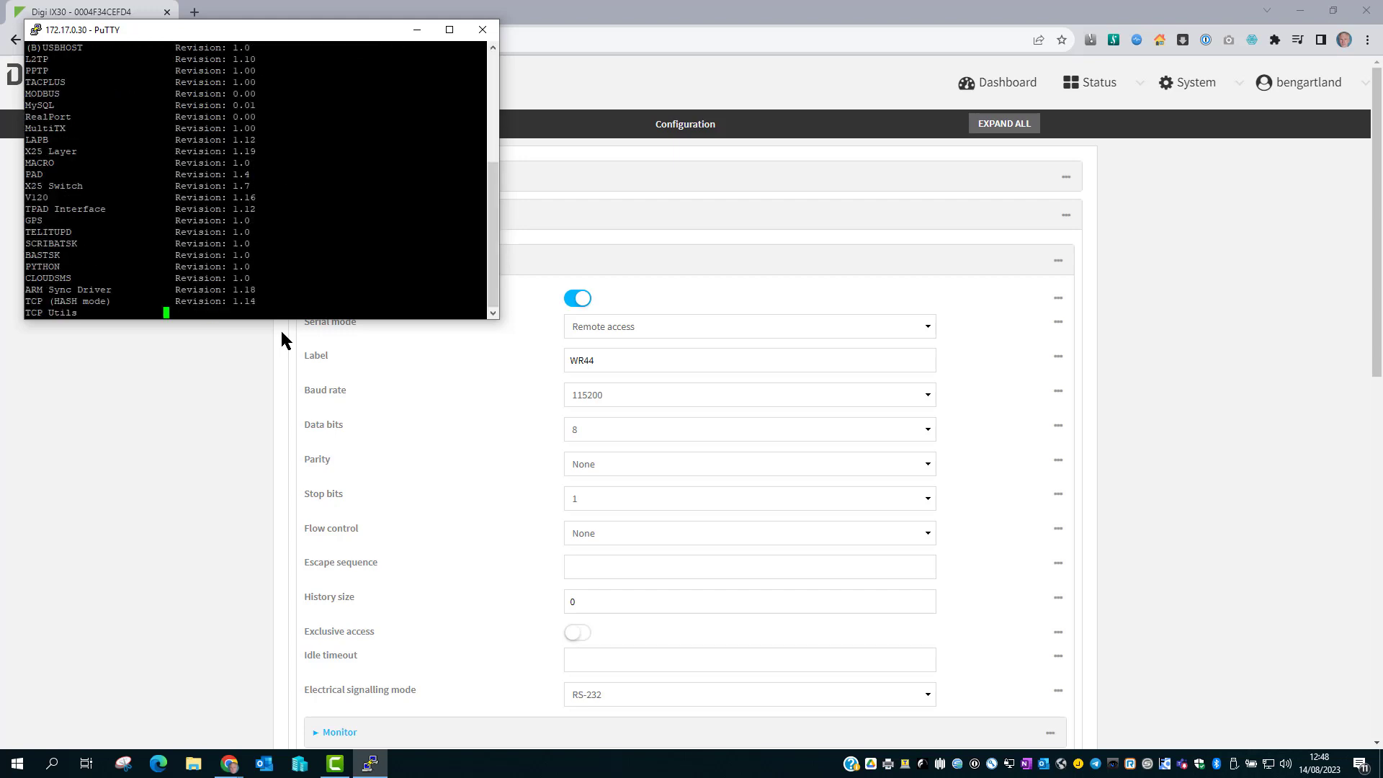
{"action": "scroll", "coordinate": [256, 180], "scroll_direction": "up", "scroll_amount": 5}
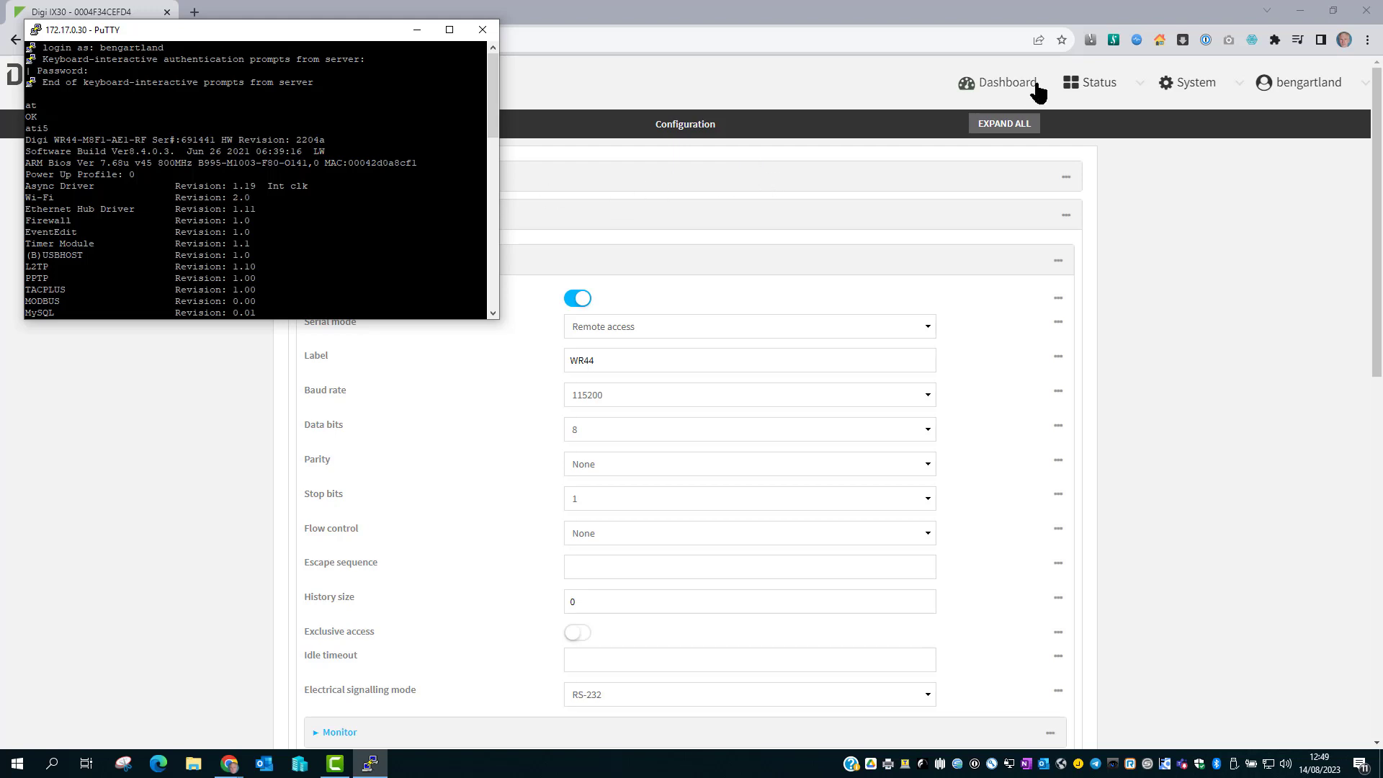
View Serial Status confirming port 1 (WR44) CONNECTED via ssh with 508881/352915 bytes transferred.
{"action": "left_click", "coordinate": [1099, 84]}
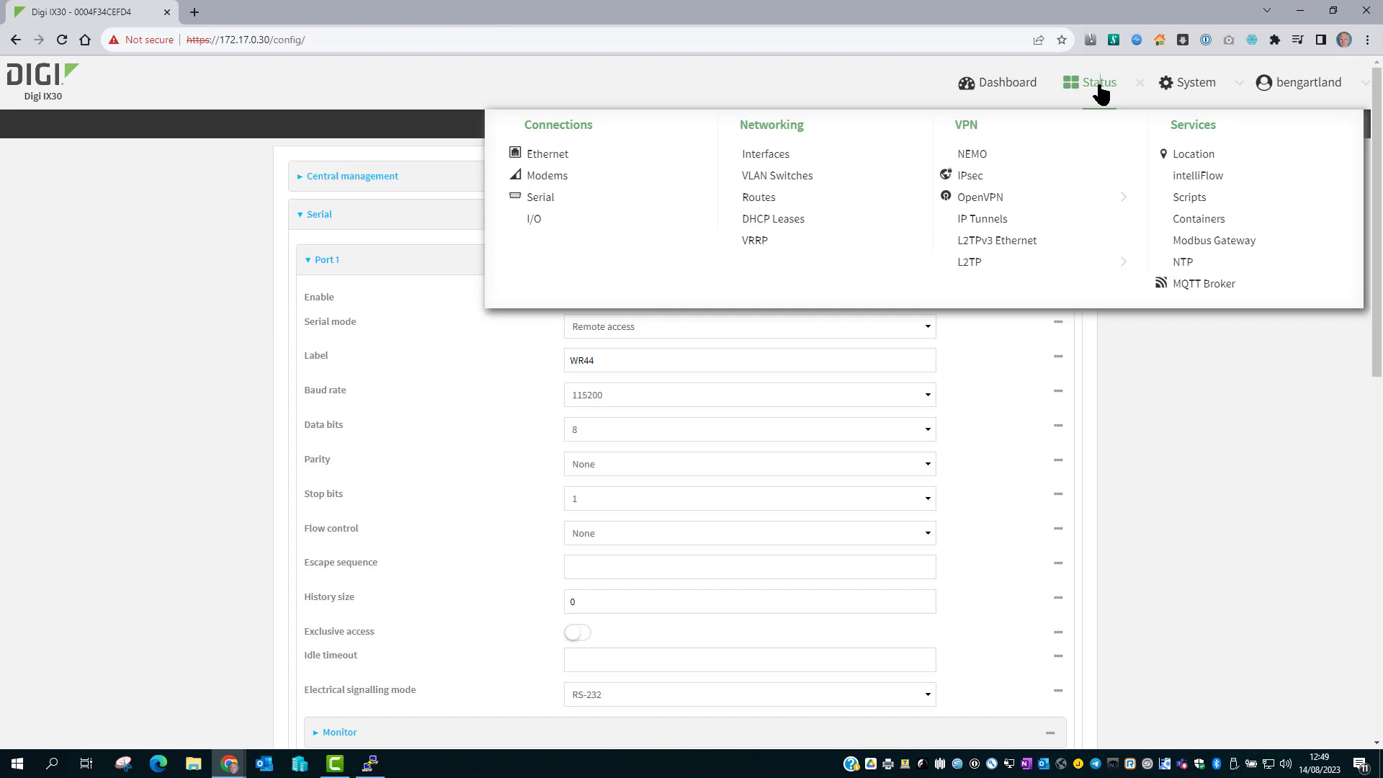
{"action": "left_click", "coordinate": [542, 200]}
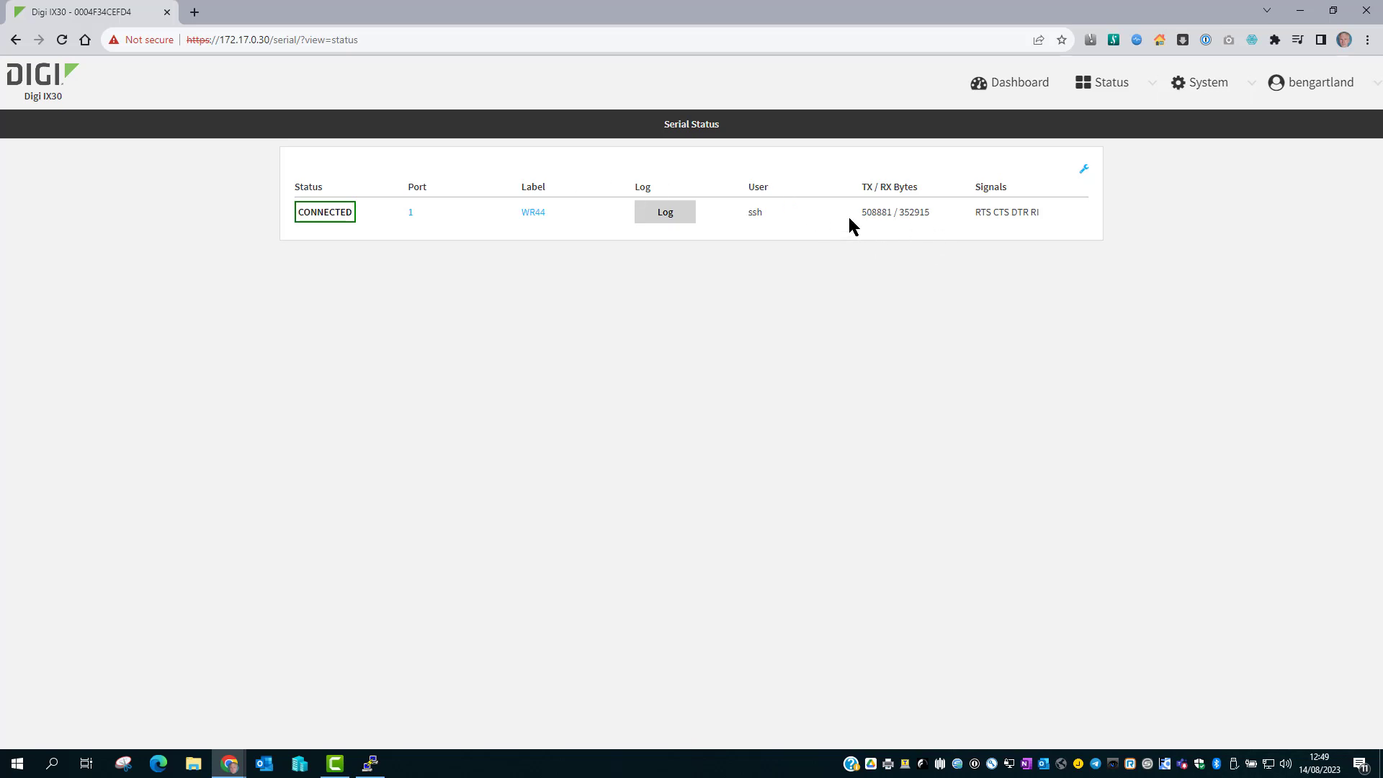
{"action": "left_click_drag", "start_coordinate": [861, 212], "coordinate": [929, 211]}
{"action": "left_click", "coordinate": [908, 212]}
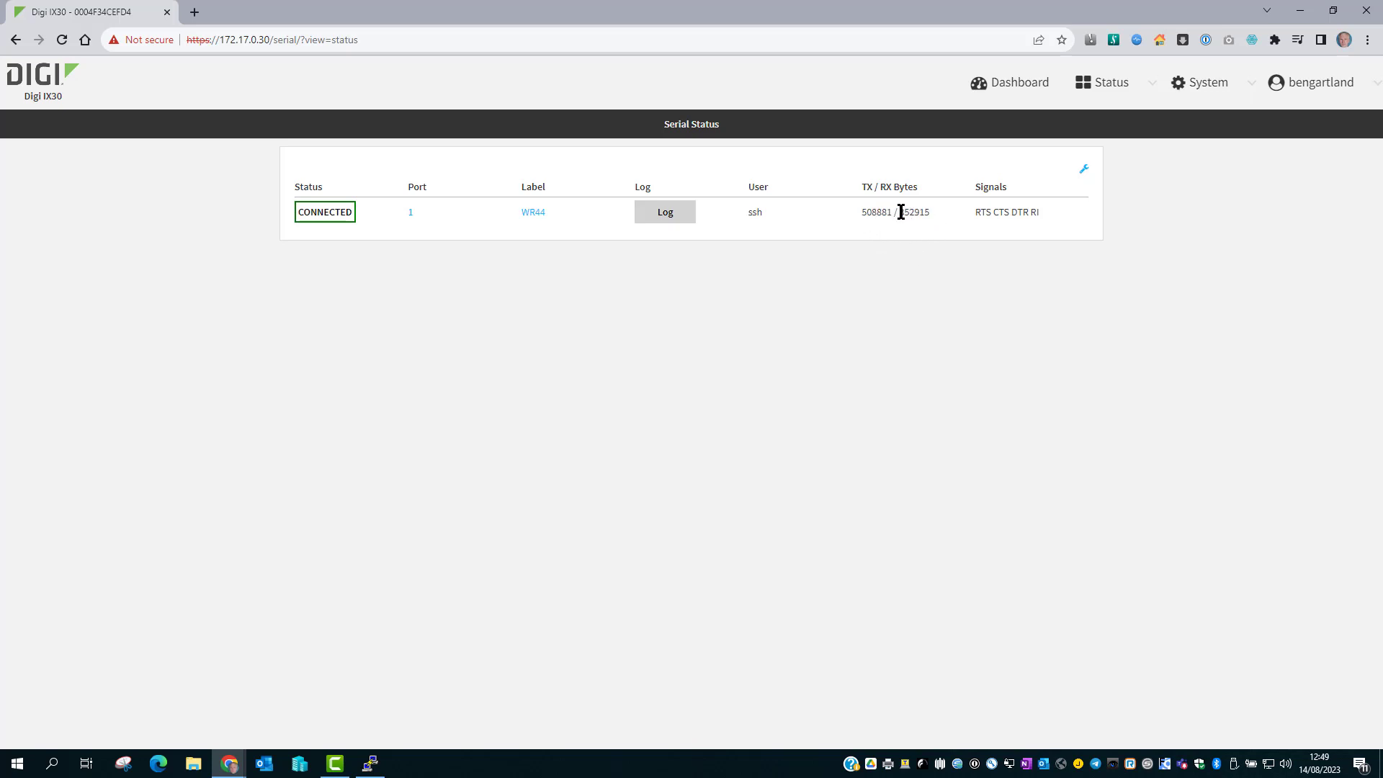